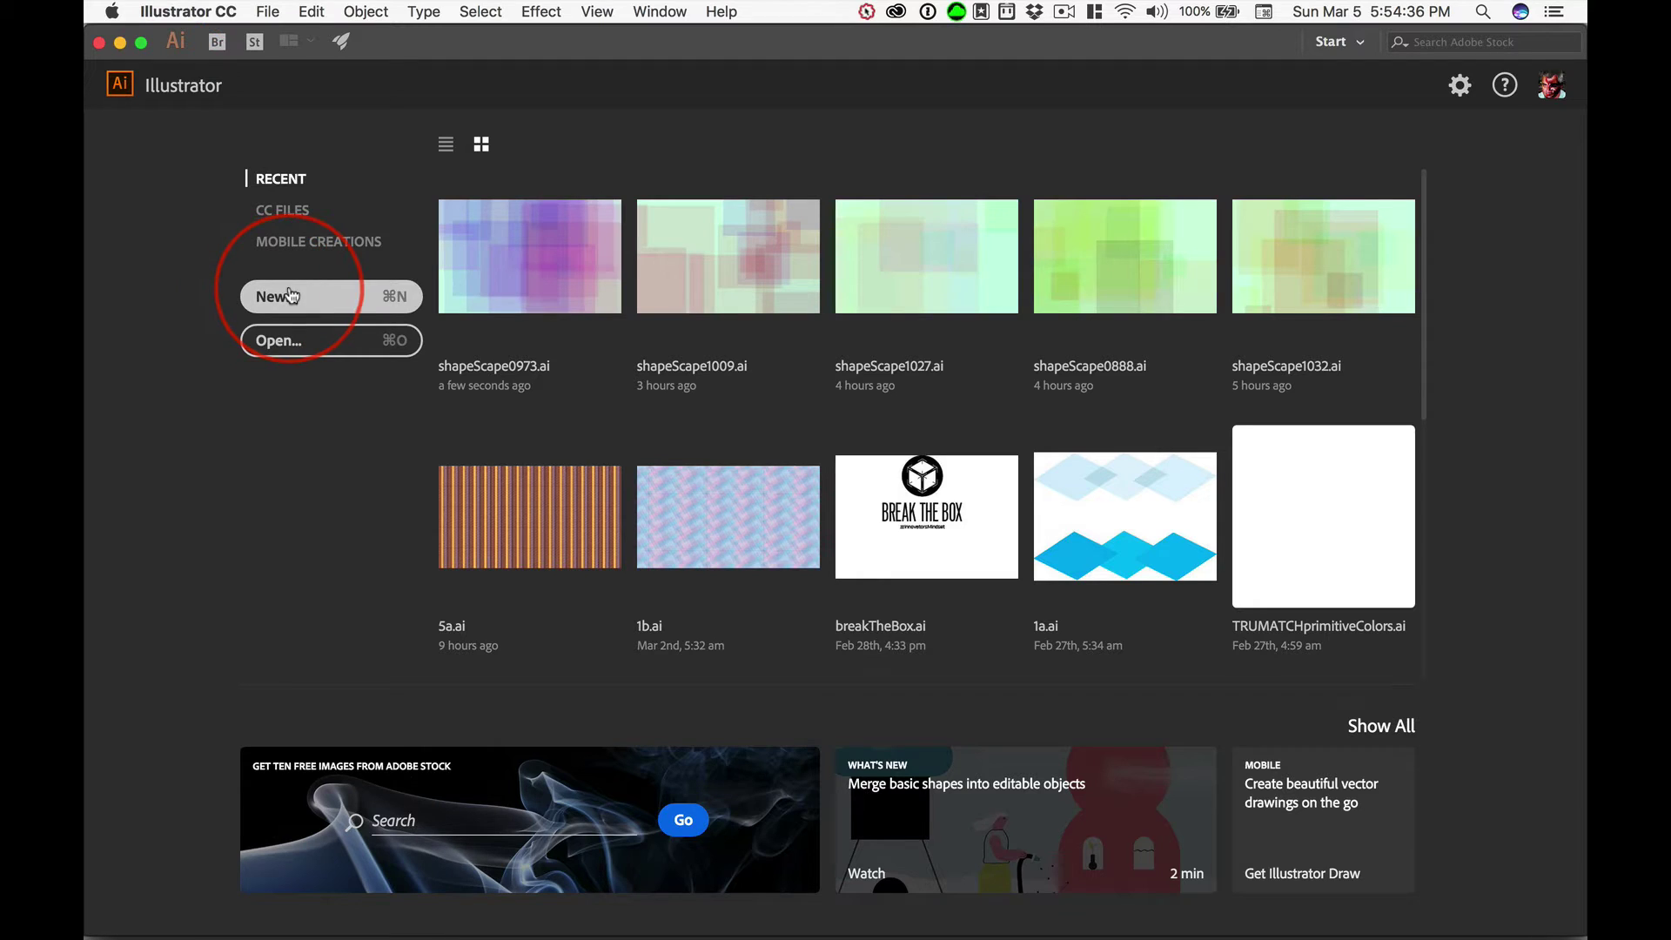
Step: Create a new 1440 x 900 px RGB document and turn off autosaving in its Autosaviour Pro settings
{"action": "left_click", "coordinate": [289, 294]}
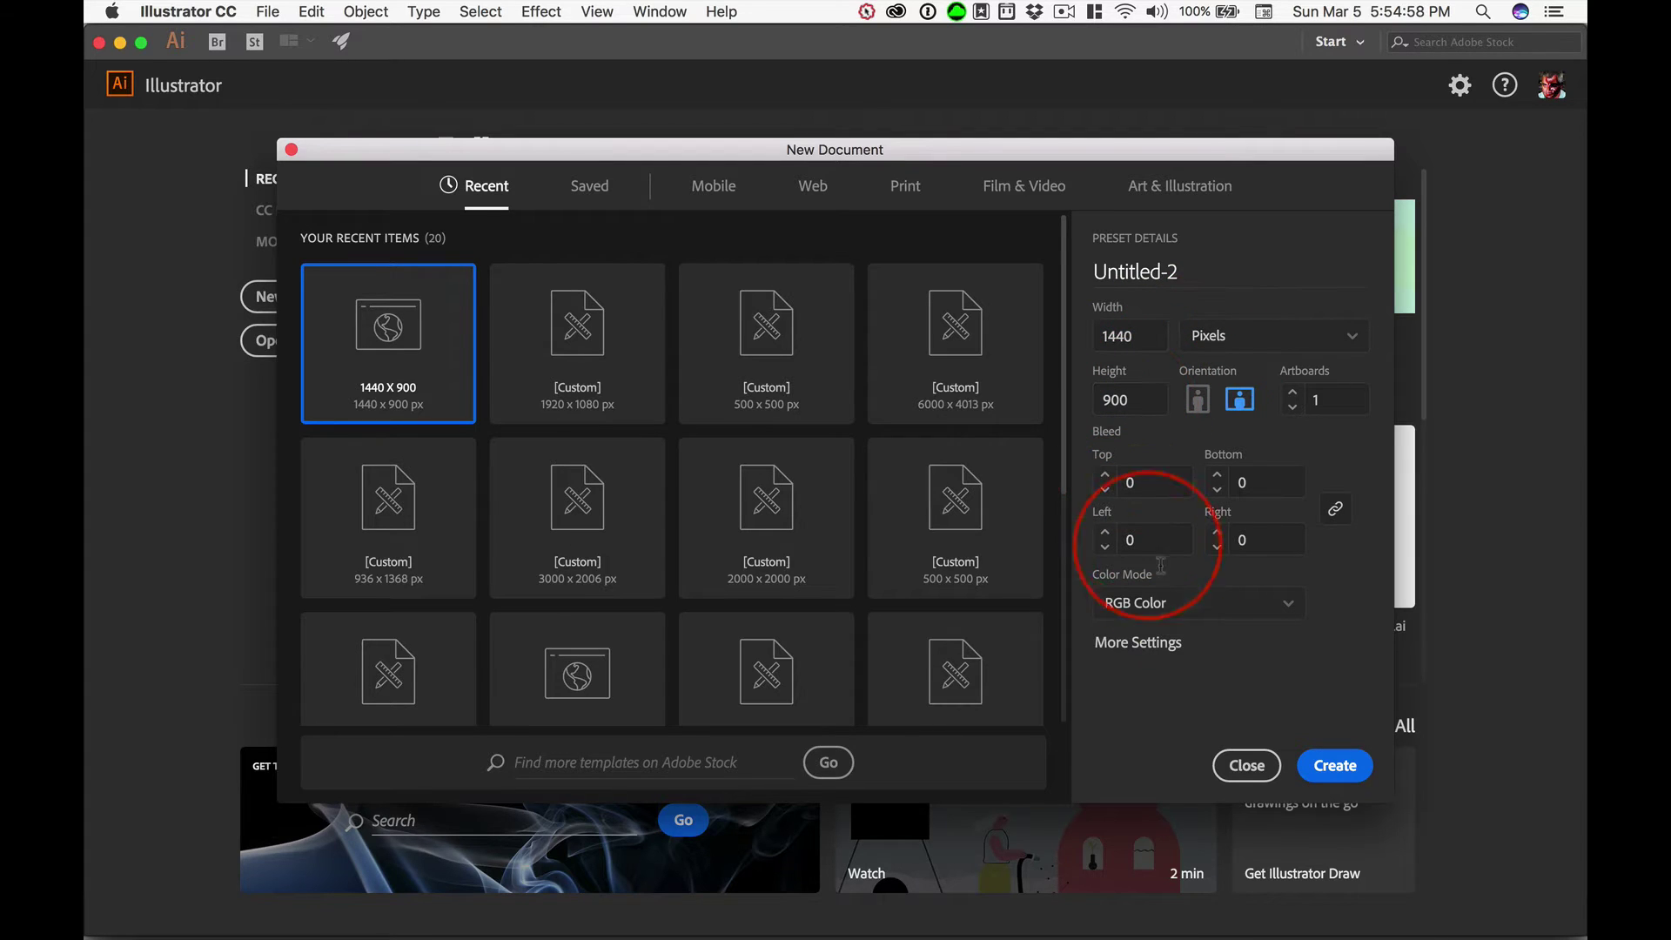
{"action": "left_click", "coordinate": [1334, 765]}
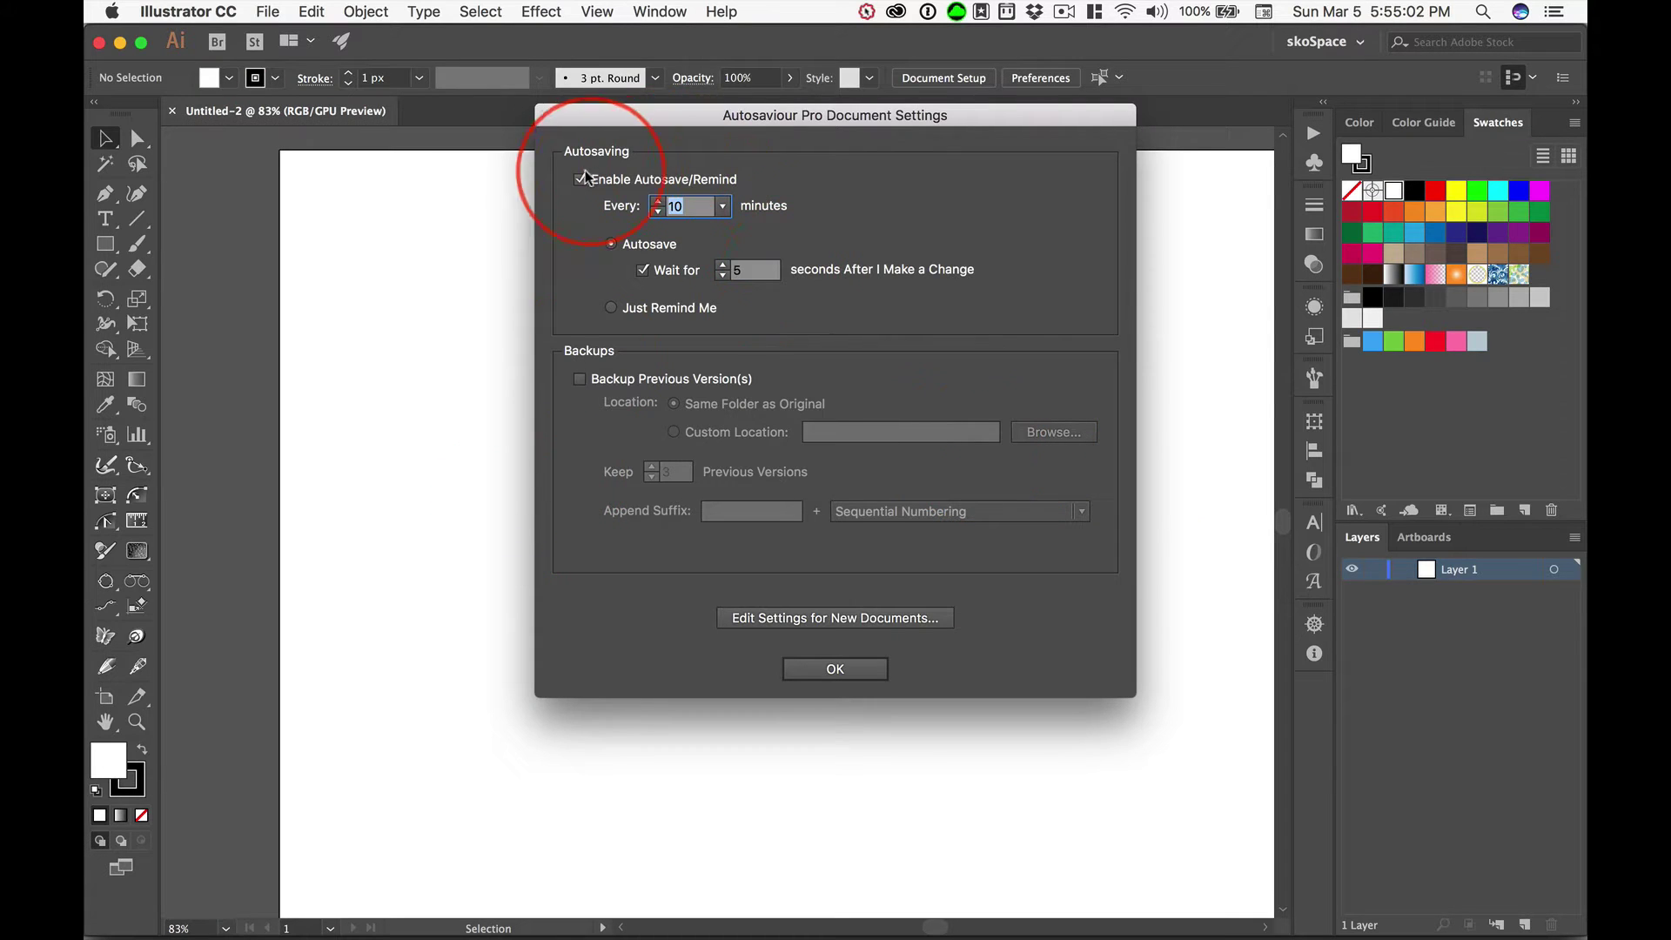
{"action": "left_click", "coordinate": [580, 179]}
{"action": "left_click", "coordinate": [850, 619]}
{"action": "left_click", "coordinate": [858, 672]}
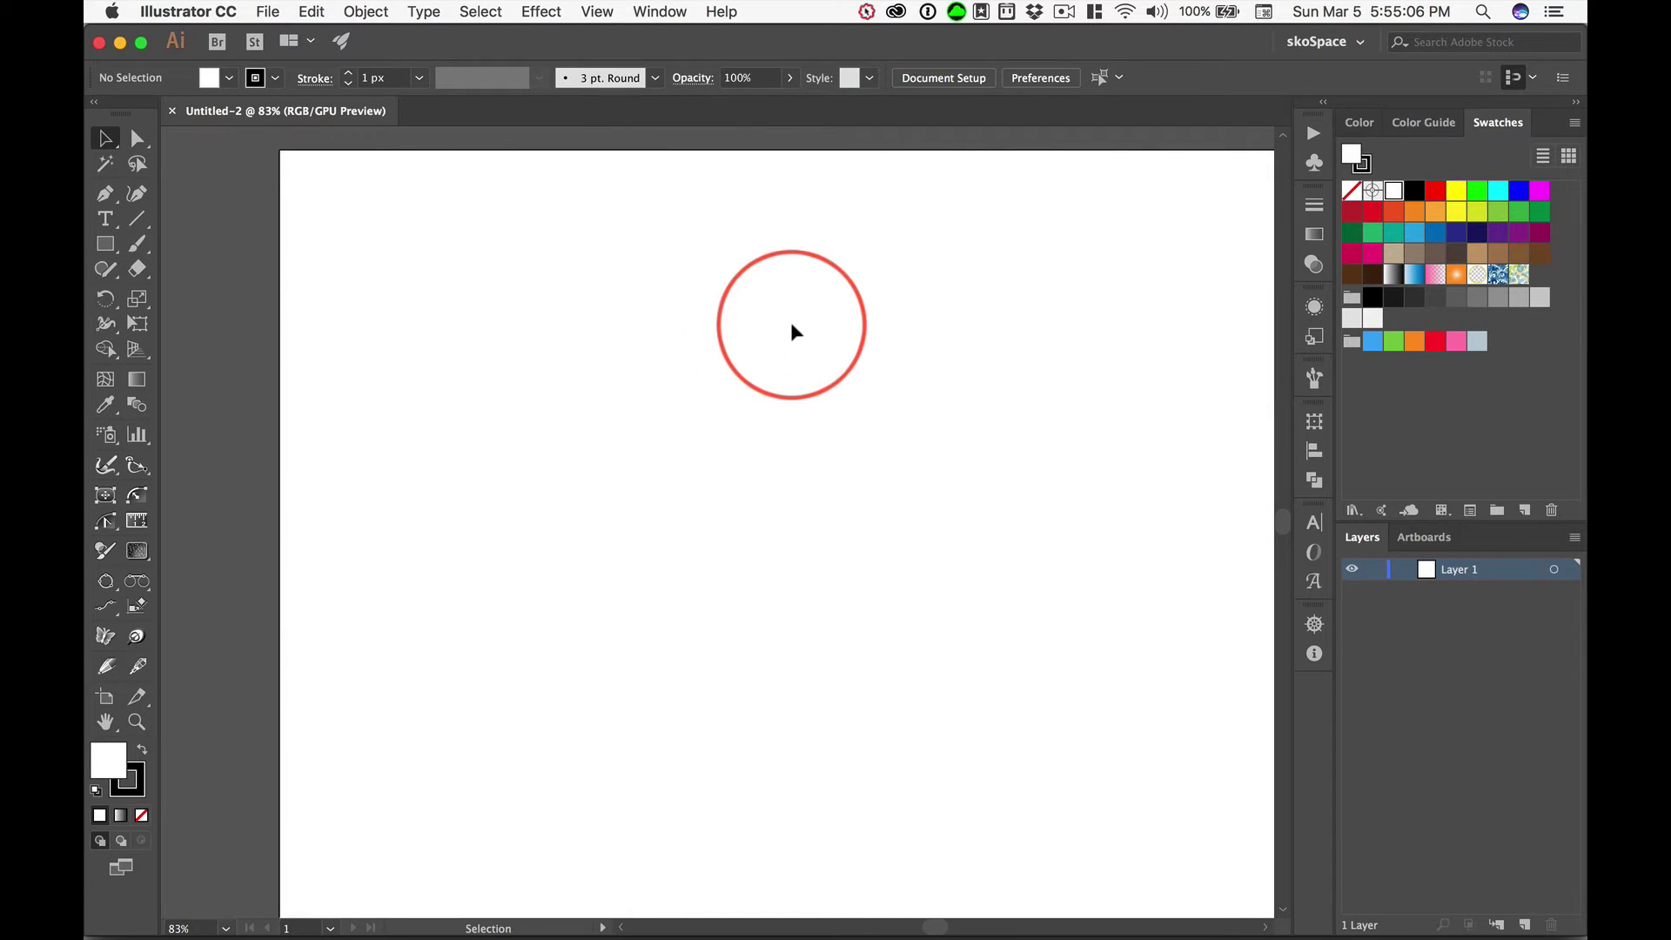
{"action": "key", "text": "super"}
{"action": "key", "text": "super+0"}
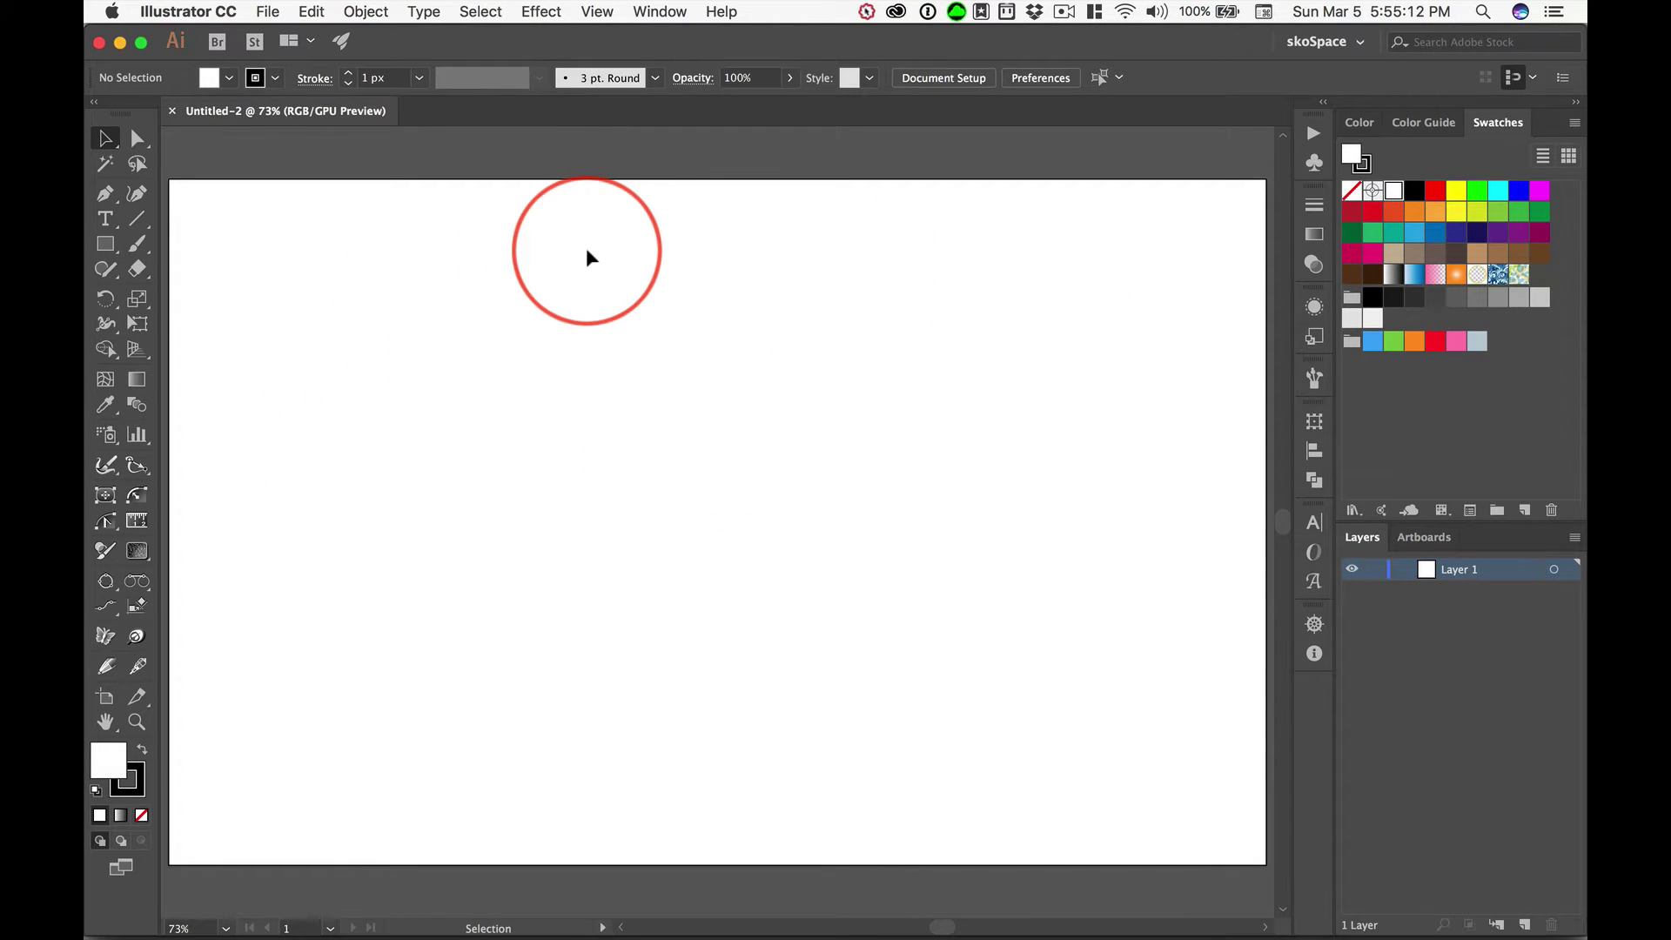
Step: Switch to Finder and place shapeScape0787.jpeg from the 700-799 folder onto the blank Illustrator artboard
{"action": "key", "text": "super+Tab"}
{"action": "key", "text": "super+Tab"}
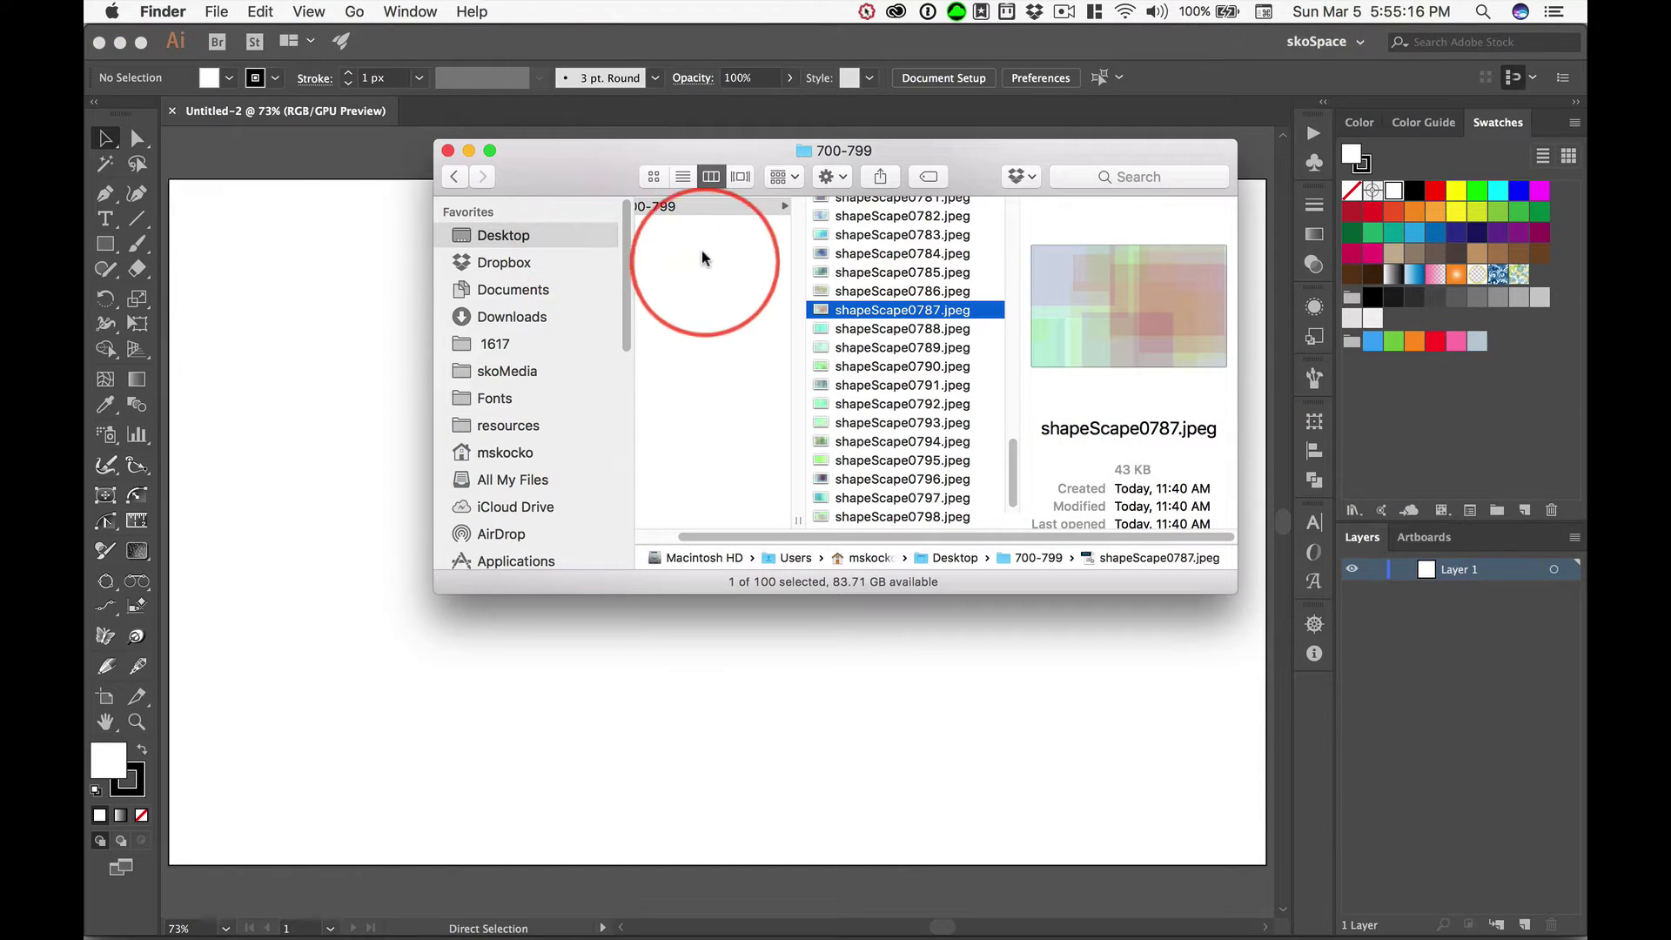
{"action": "double_click", "coordinate": [798, 520]}
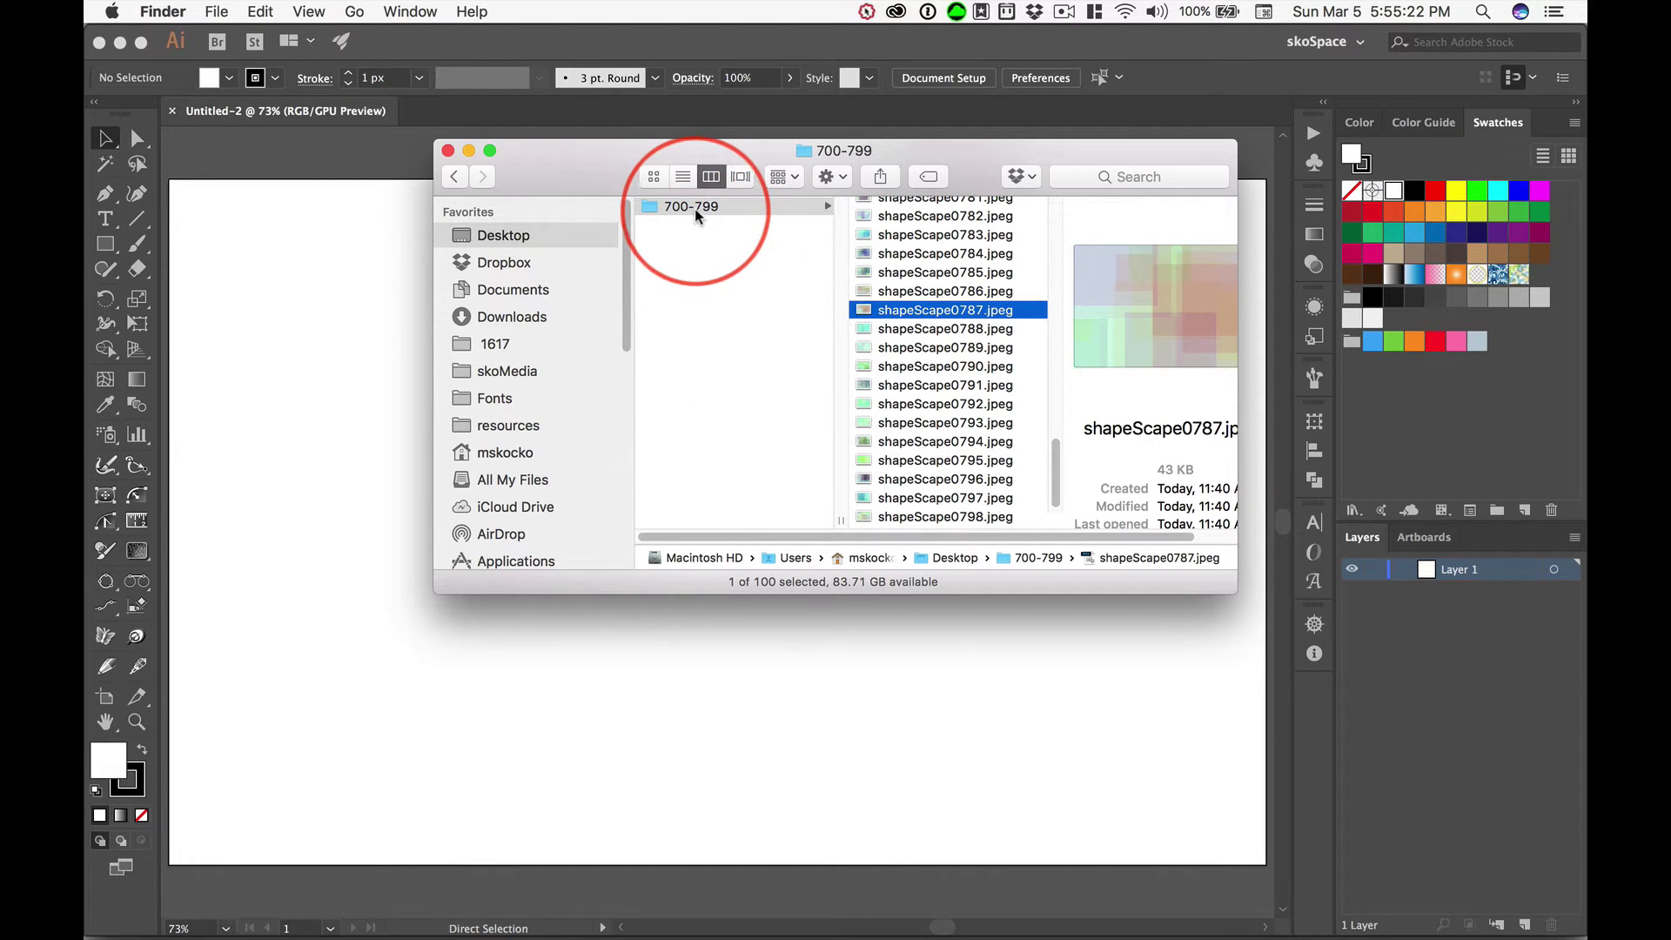
{"action": "left_click_drag", "start_coordinate": [598, 152], "coordinate": [1126, 139]}
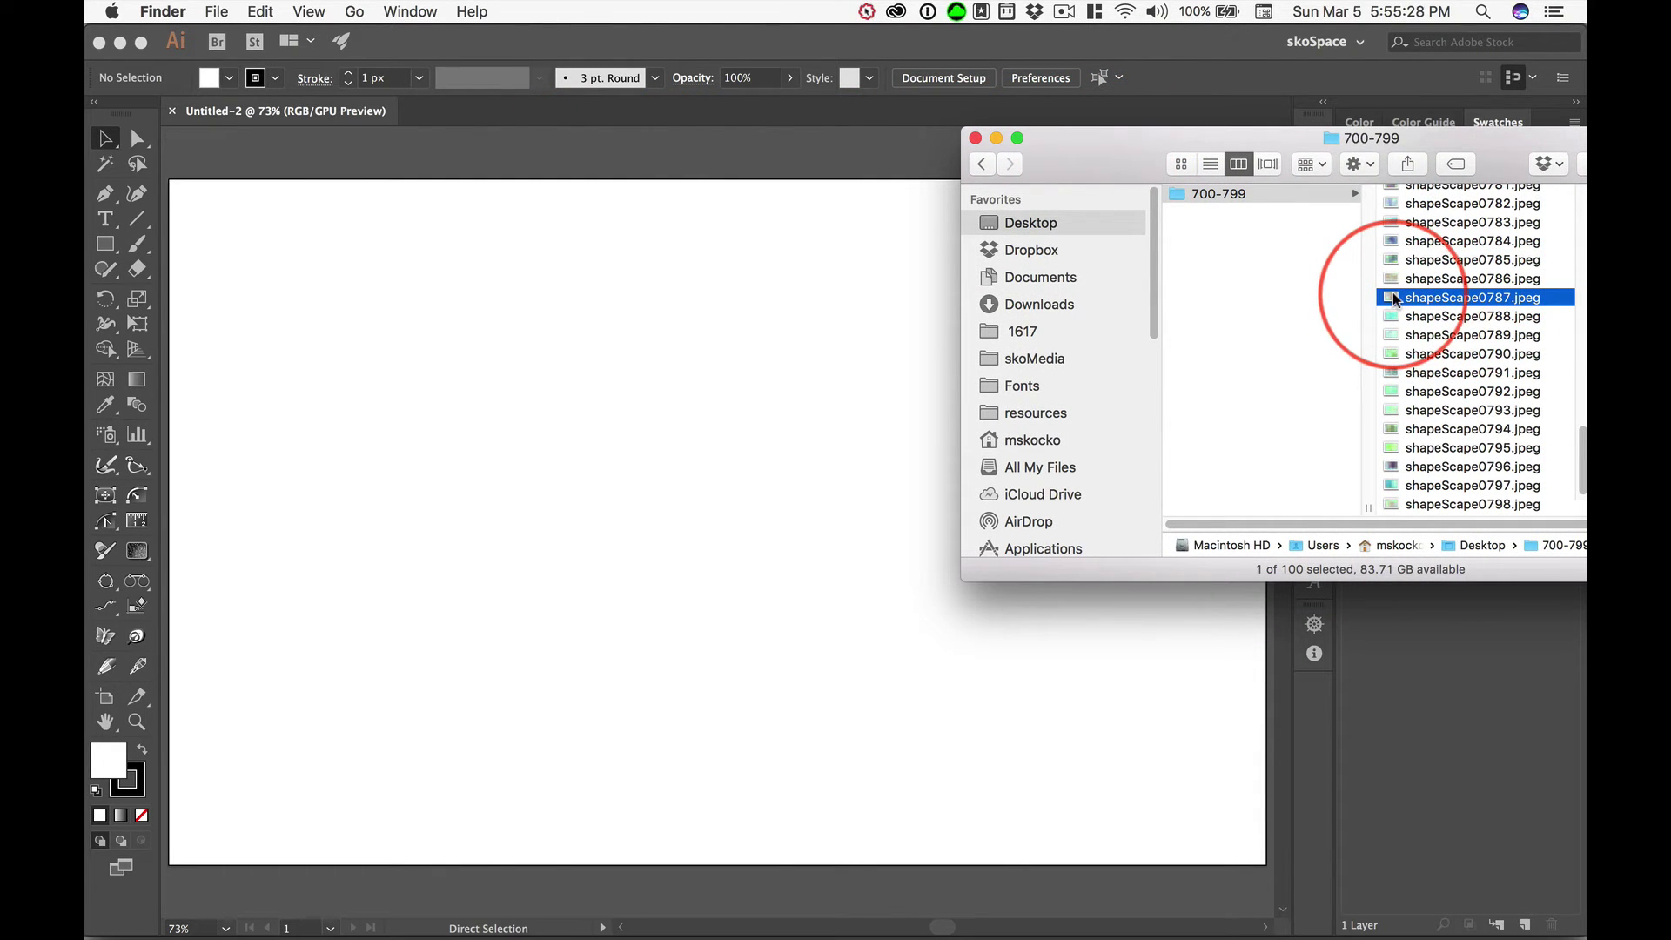
{"action": "left_click_drag", "start_coordinate": [1393, 299], "coordinate": [694, 388]}
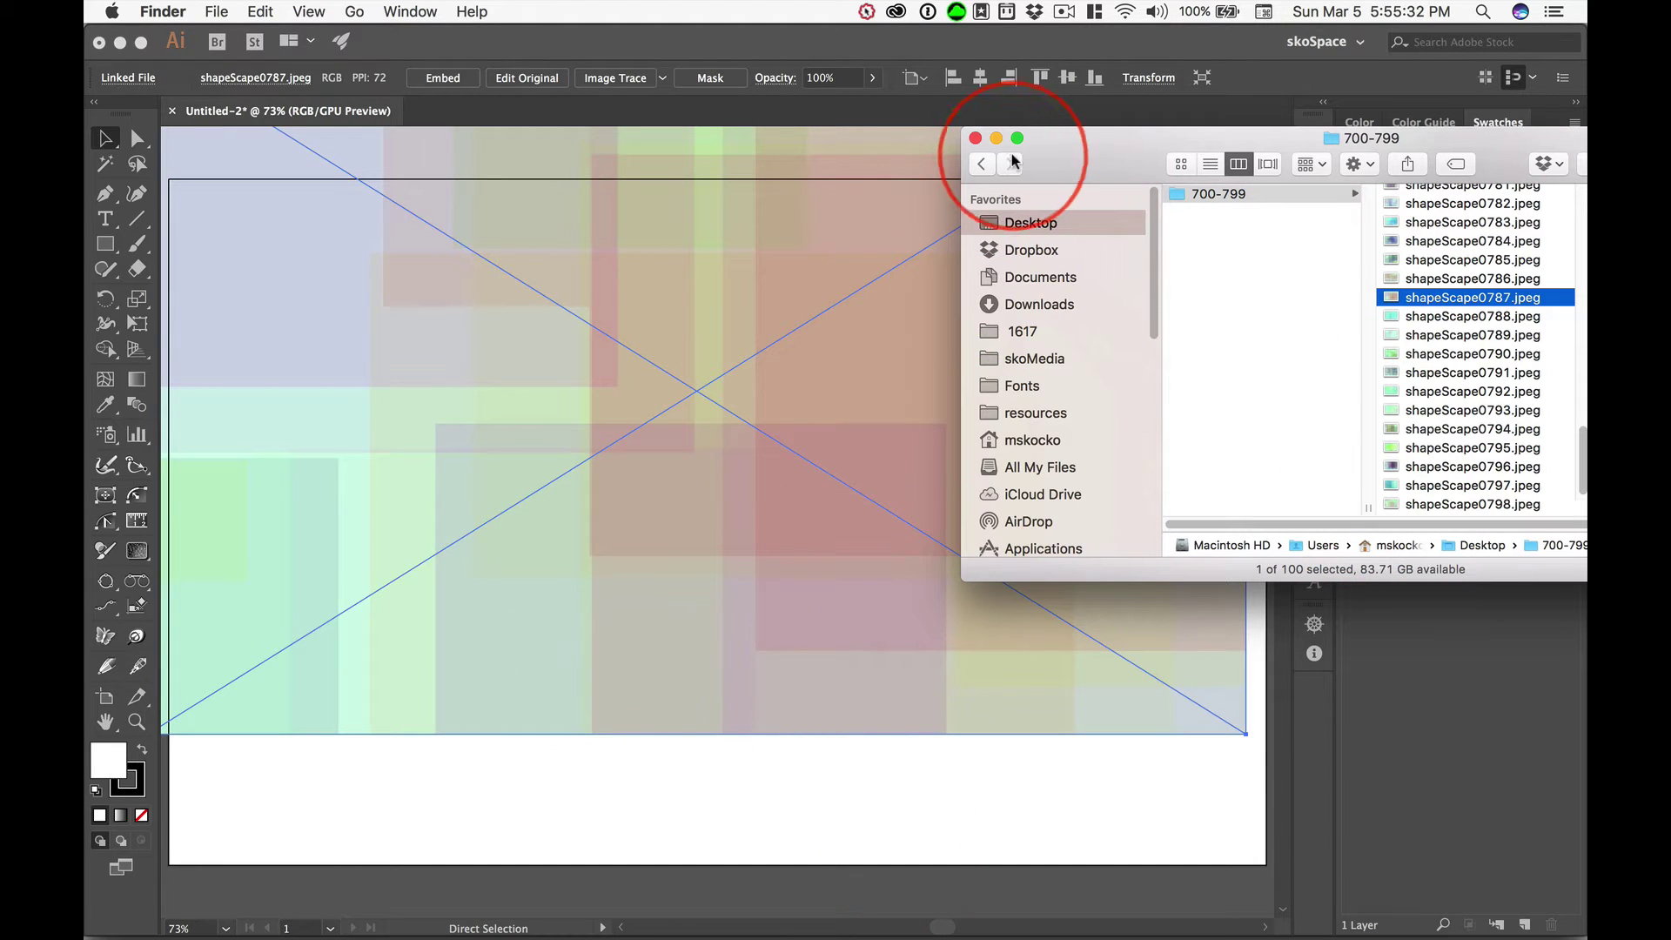
Step: Switch to Bridge, browse the 0305 folder with the side panels revealed, and preview shapeScape0528.jpeg
{"action": "key", "text": "super+Tab"}
{"action": "key", "text": "super+Tab"}
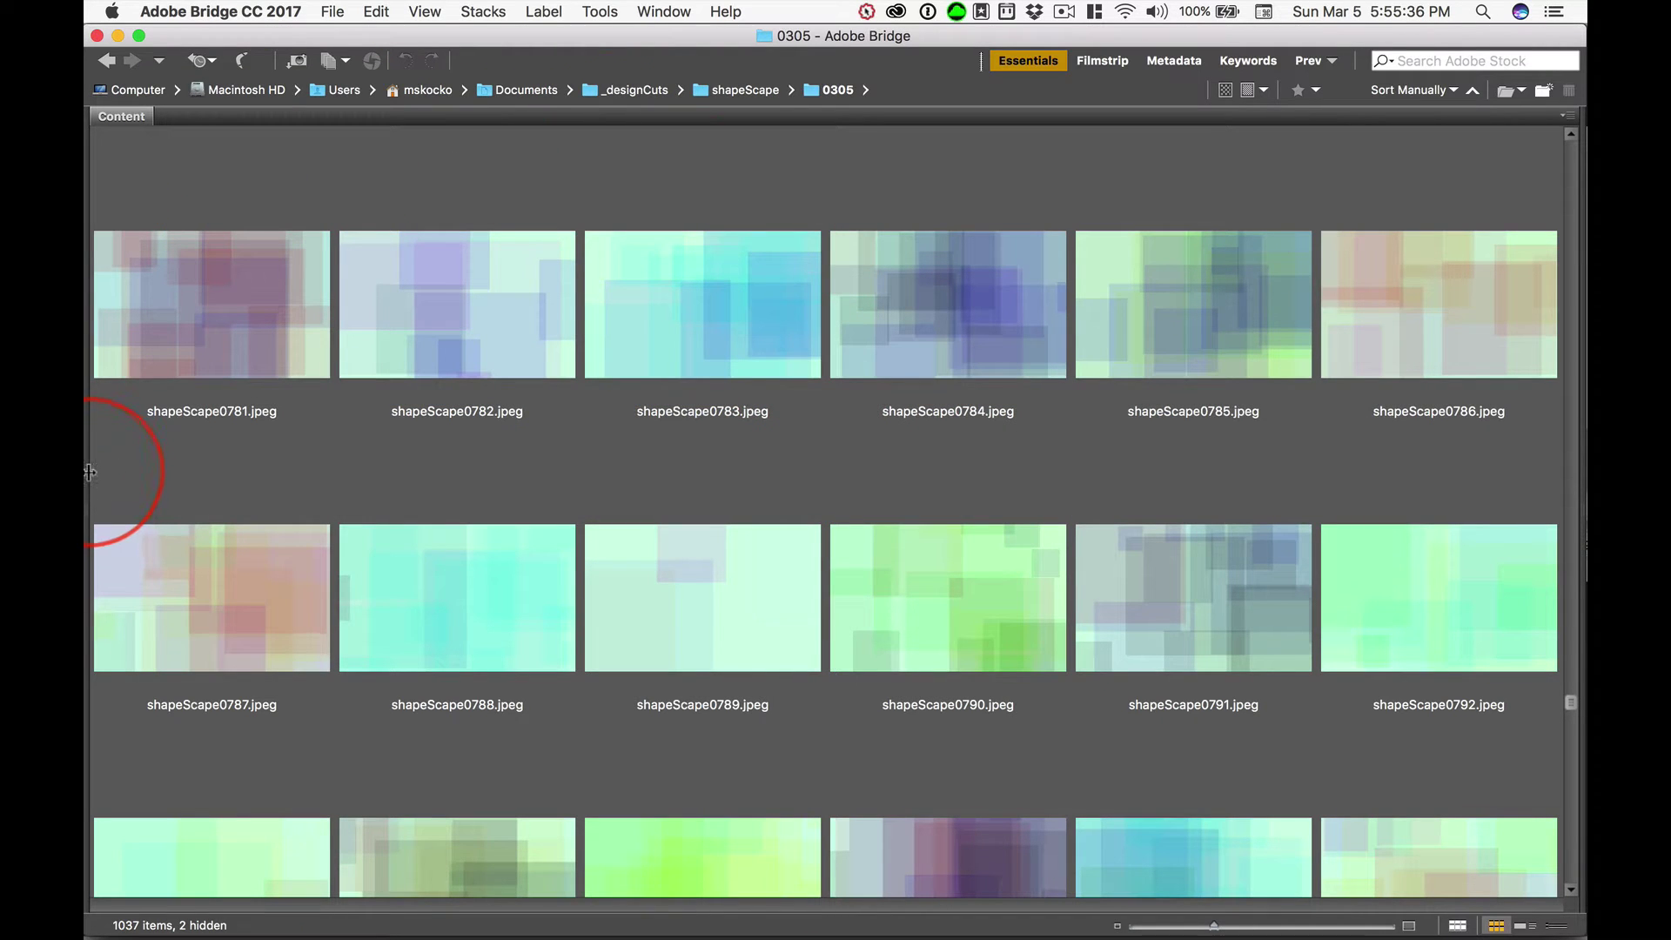
{"action": "left_click_drag", "start_coordinate": [88, 475], "coordinate": [230, 469]}
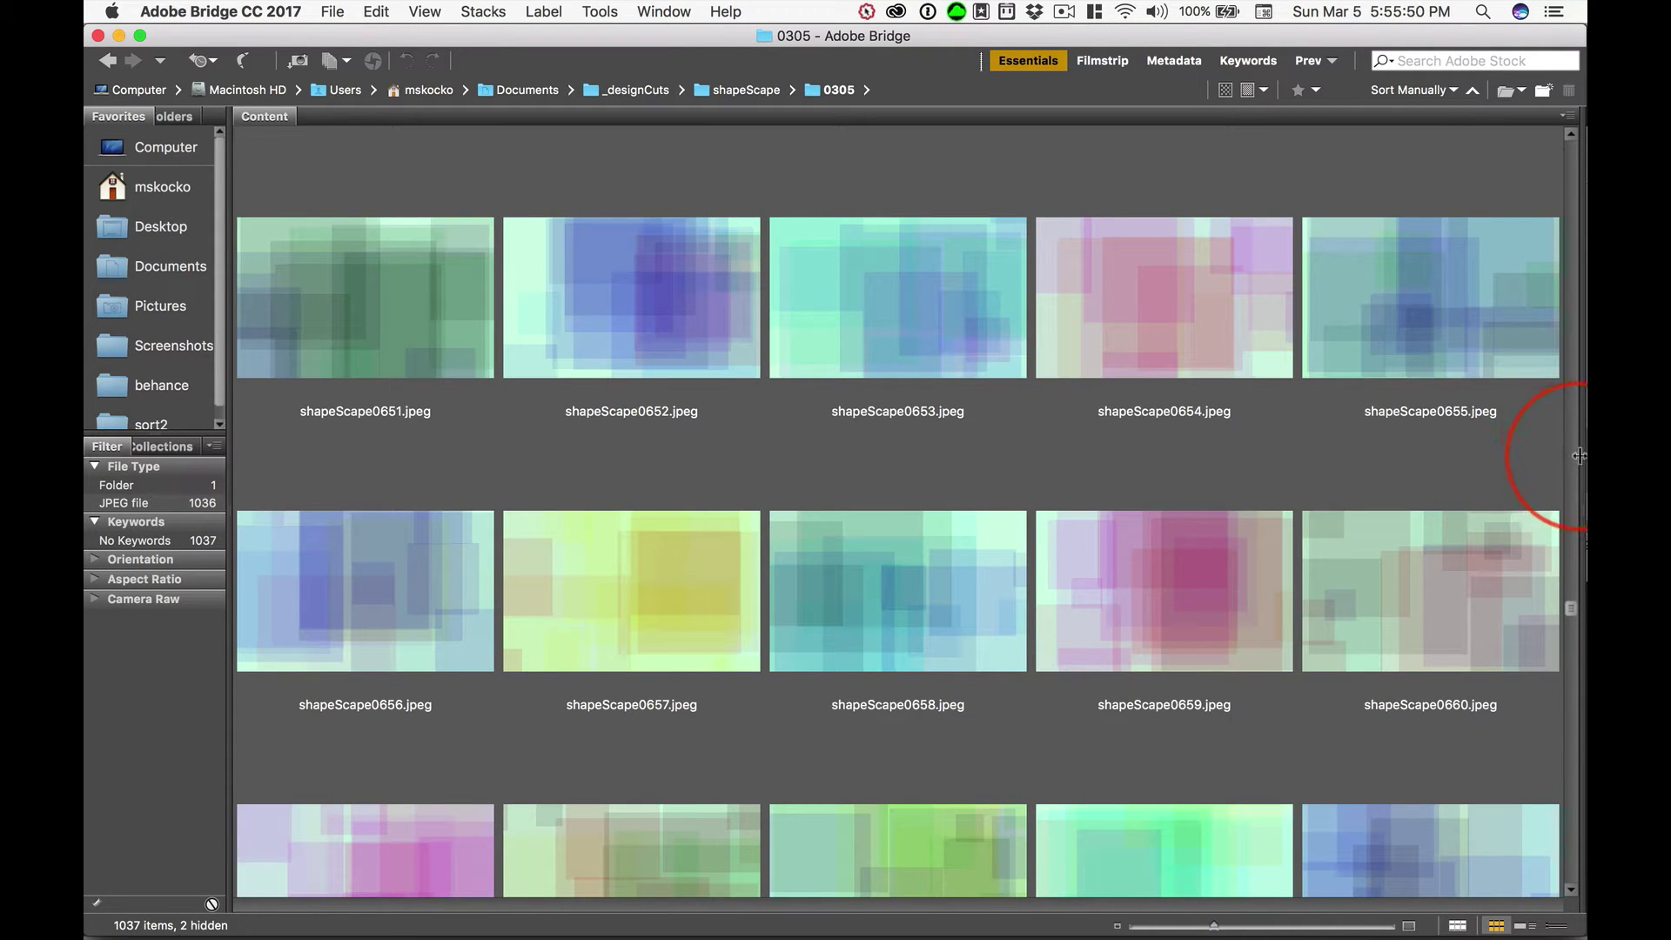
{"action": "left_click_drag", "start_coordinate": [1577, 457], "coordinate": [1293, 454]}
{"action": "left_click", "coordinate": [1141, 592]}
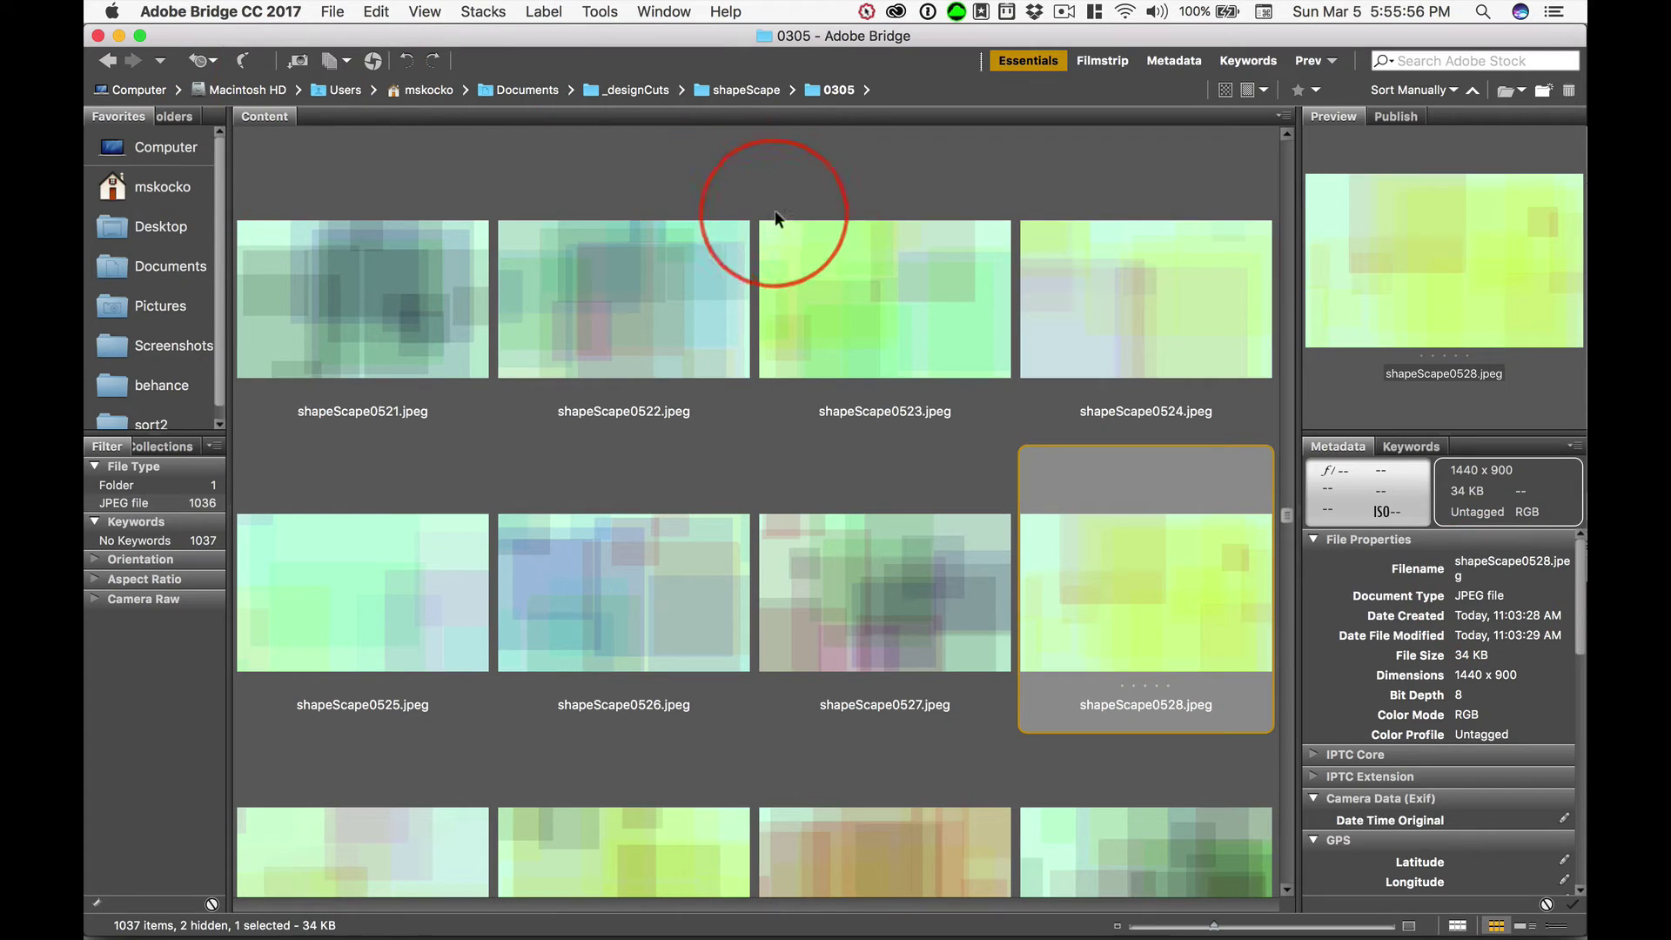
Step: Switch back to Illustrator and position the placed image at X 0 px and Y 0 px
{"action": "key", "text": "super+Tab"}
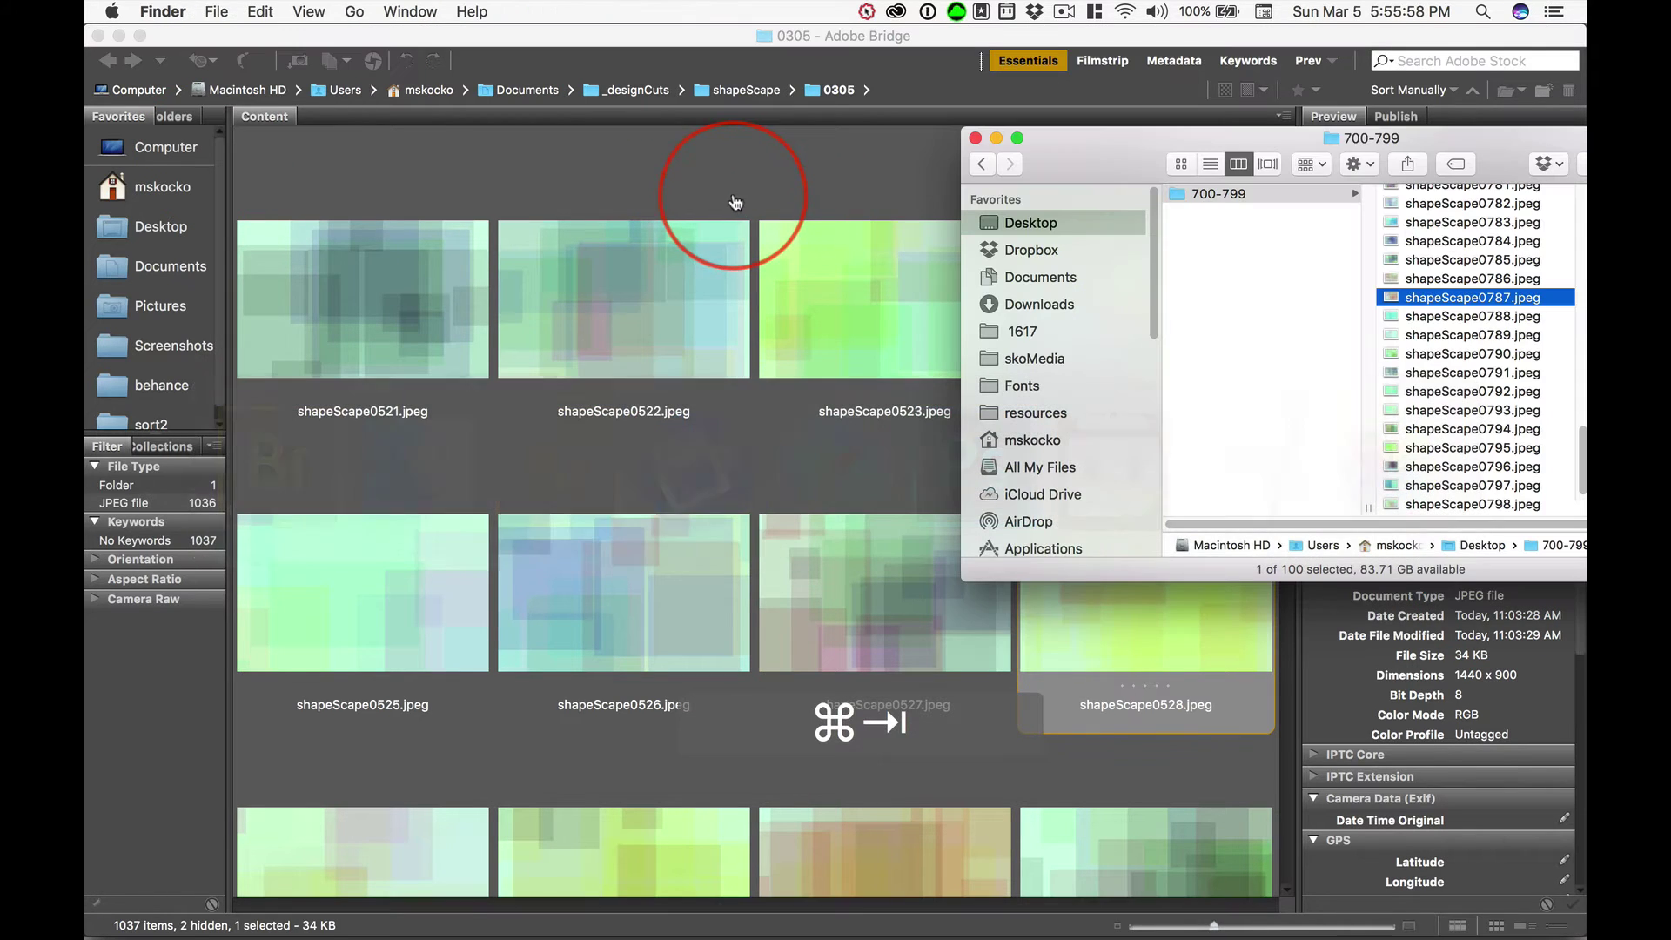
{"action": "key", "text": "super+Tab"}
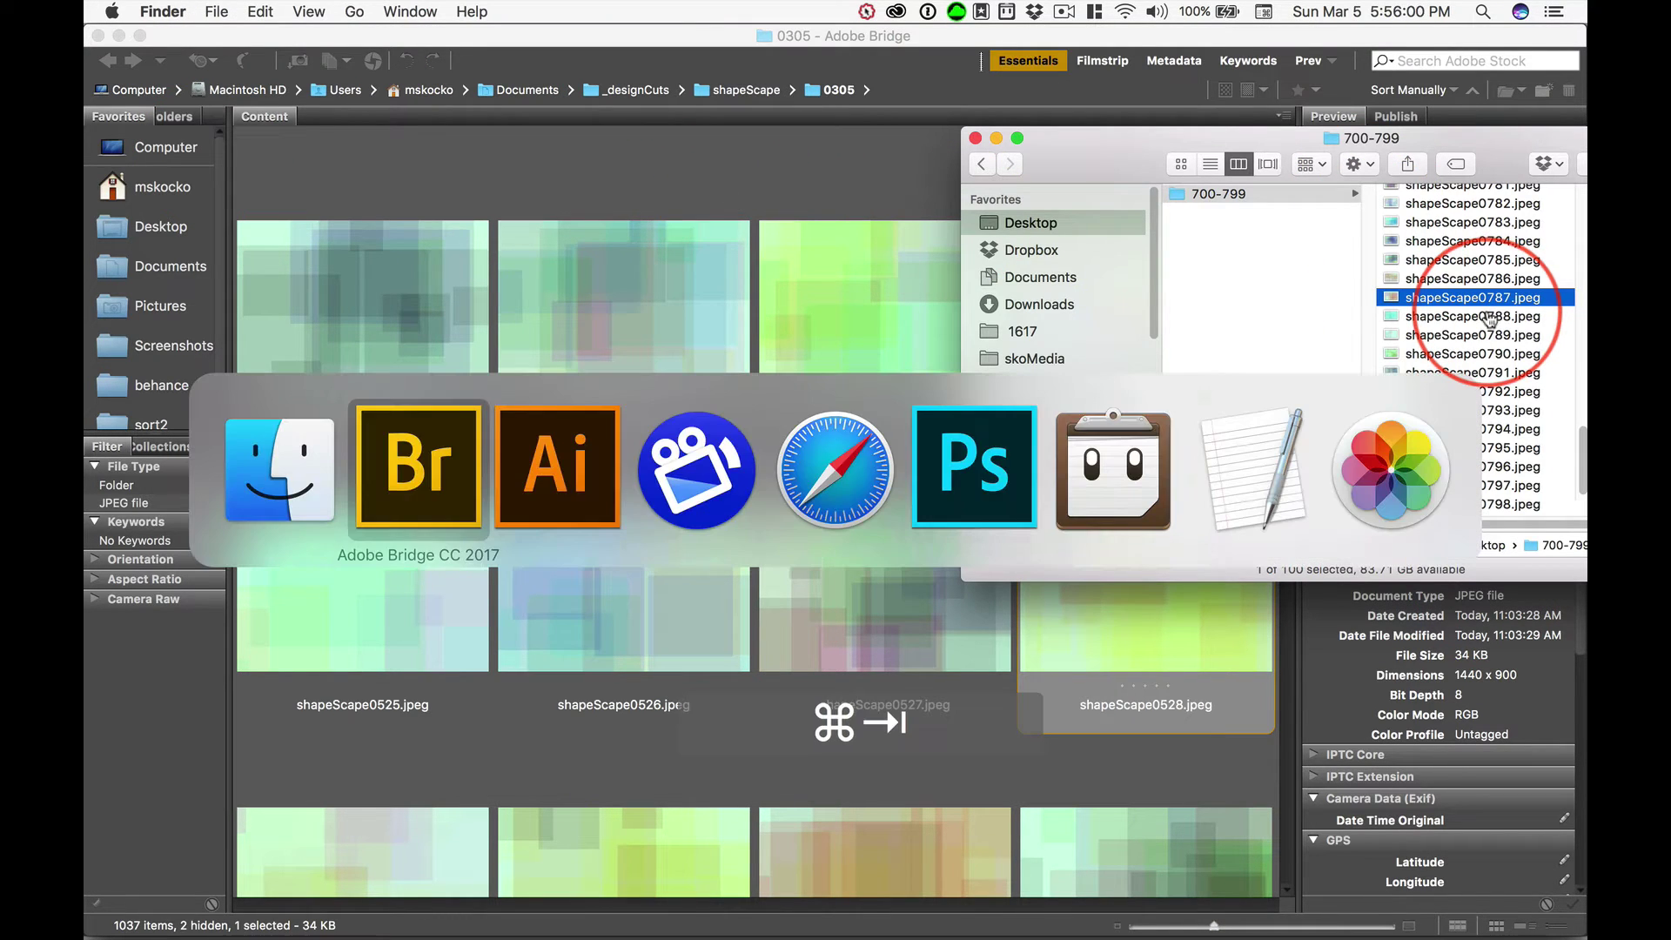
{"action": "key", "text": "super+Tab"}
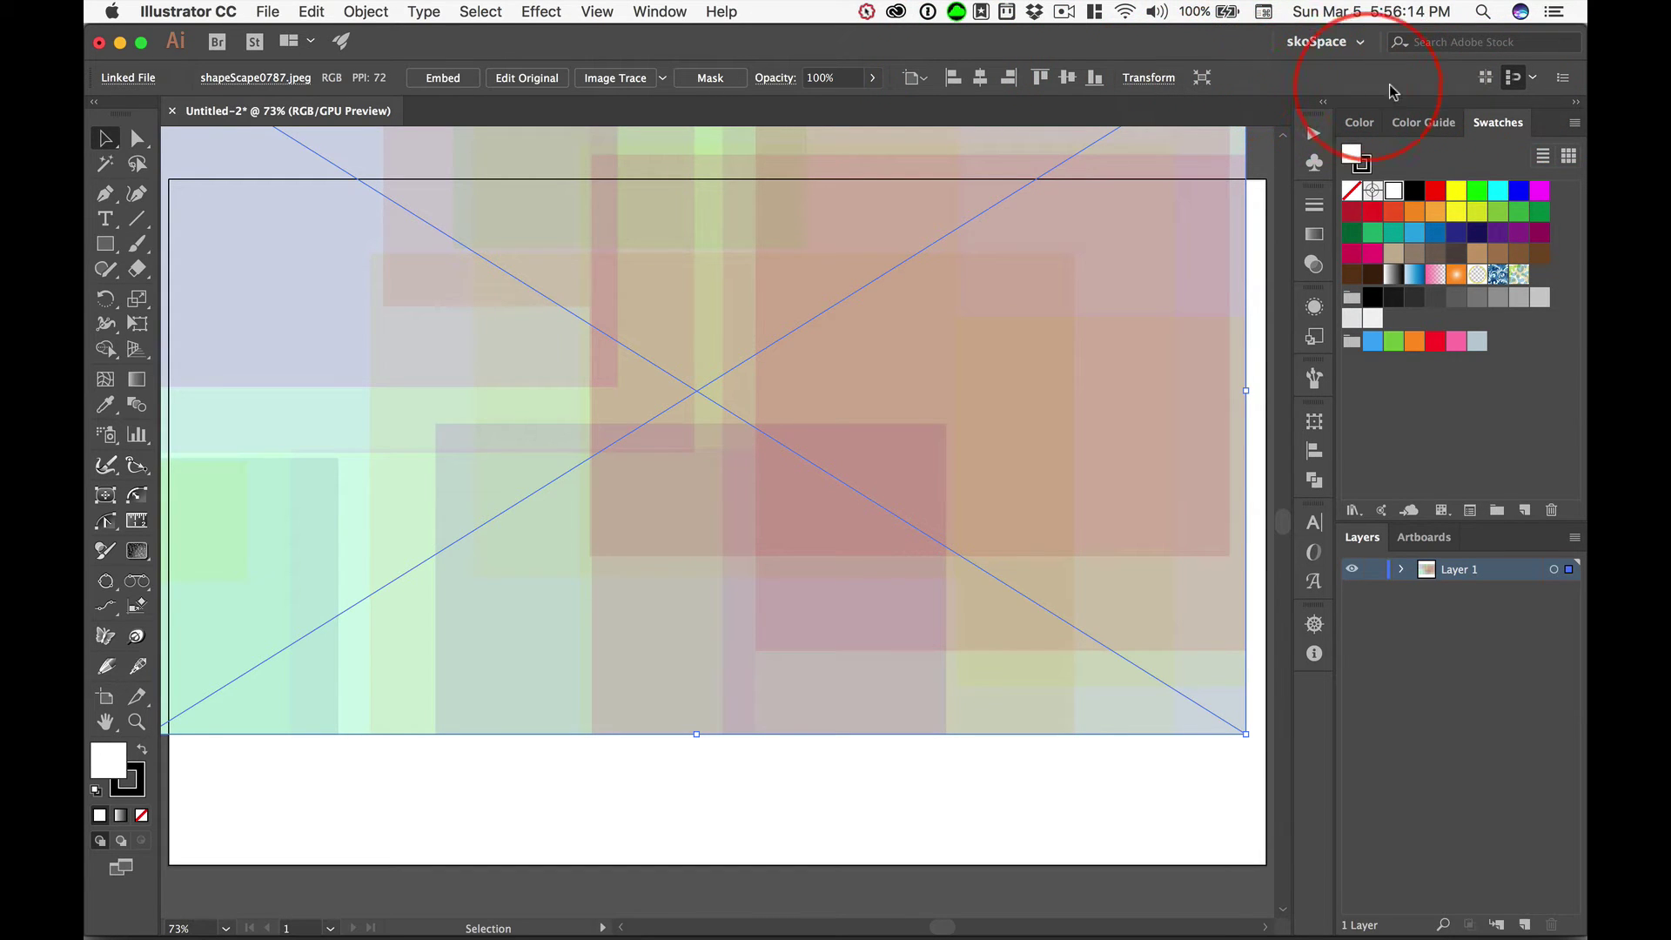
{"action": "left_click", "coordinate": [1153, 79]}
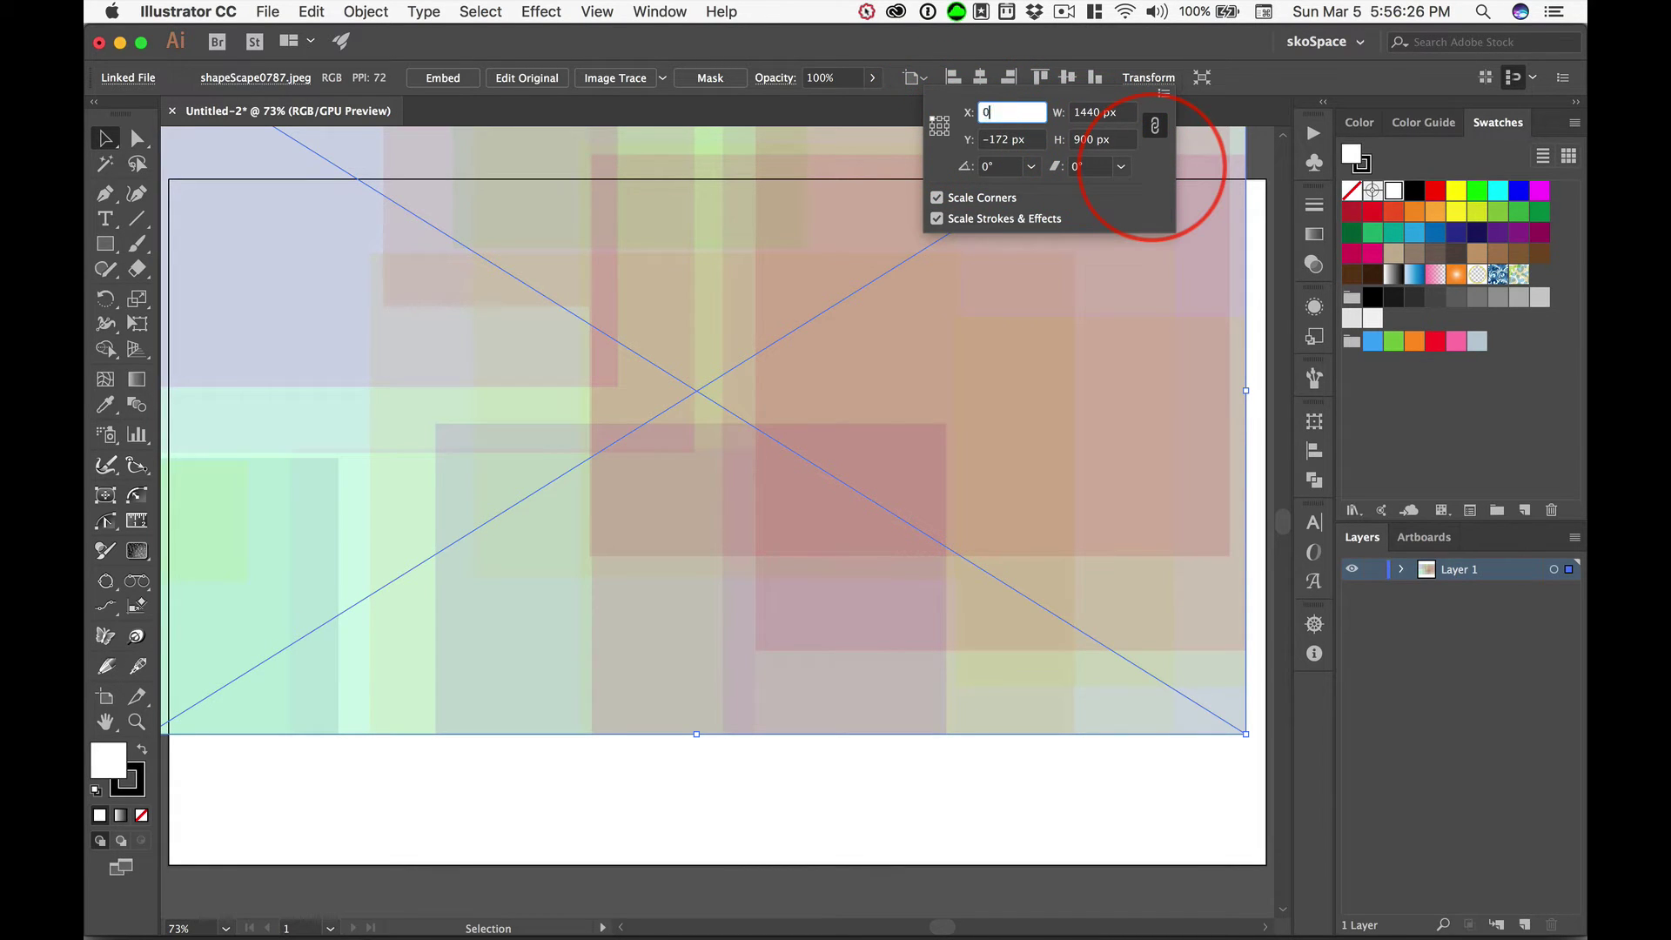
{"action": "key", "text": "Tab"}
{"action": "type", "text": "0"}
{"action": "key", "text": "Tab"}
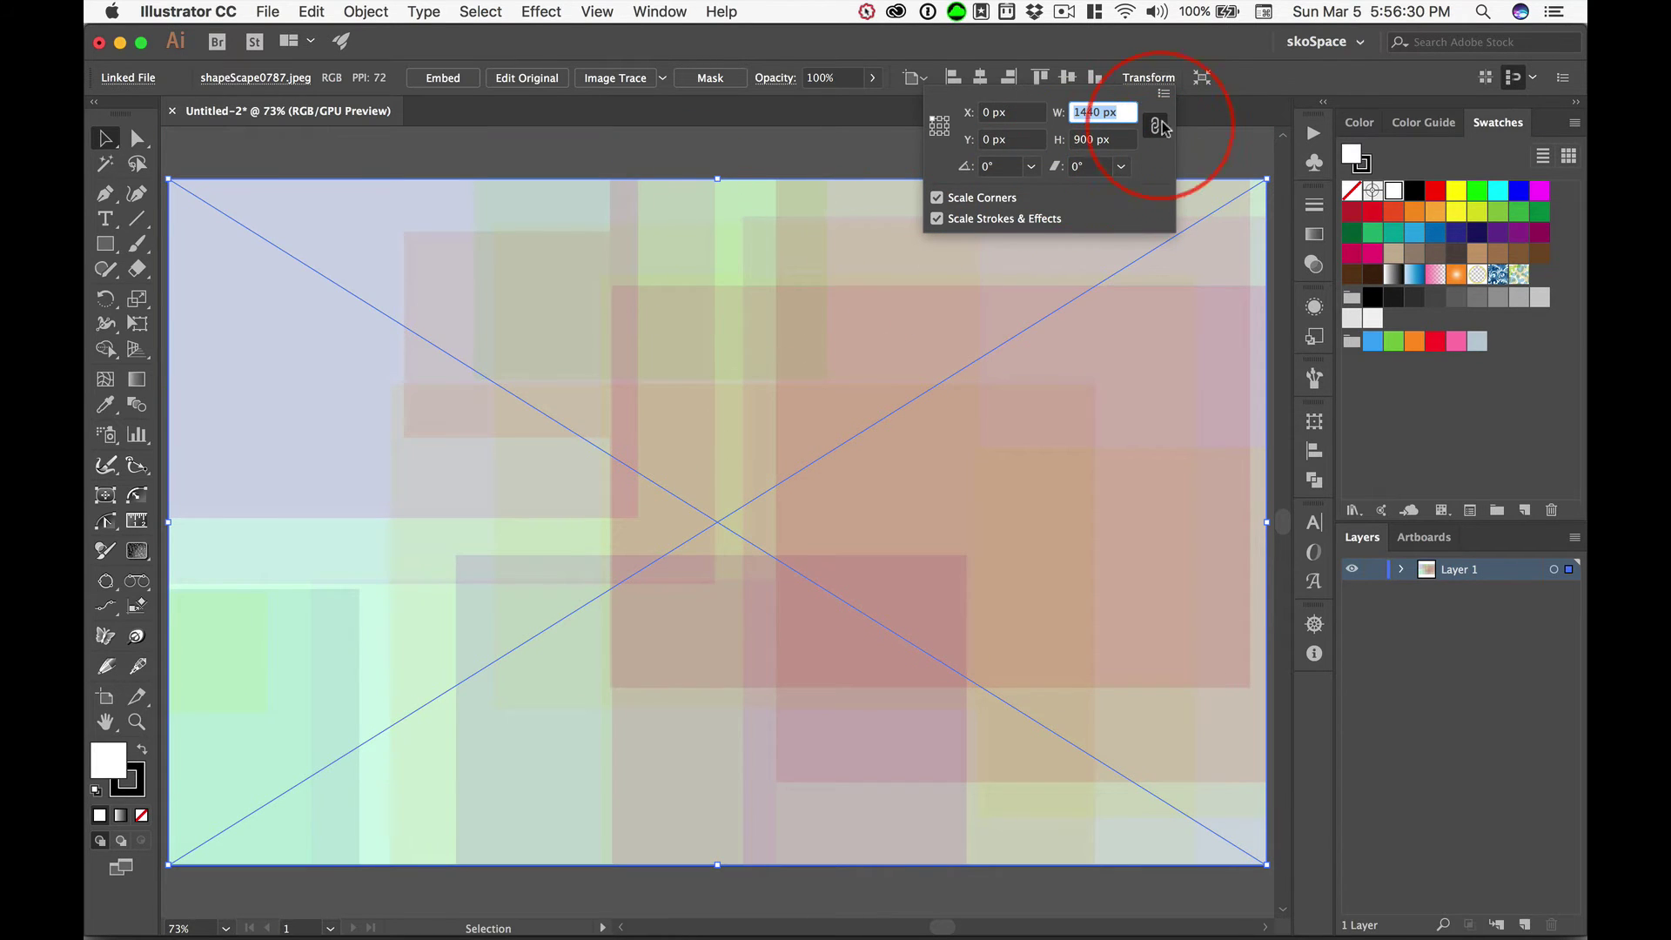
{"action": "left_click", "coordinate": [799, 146]}
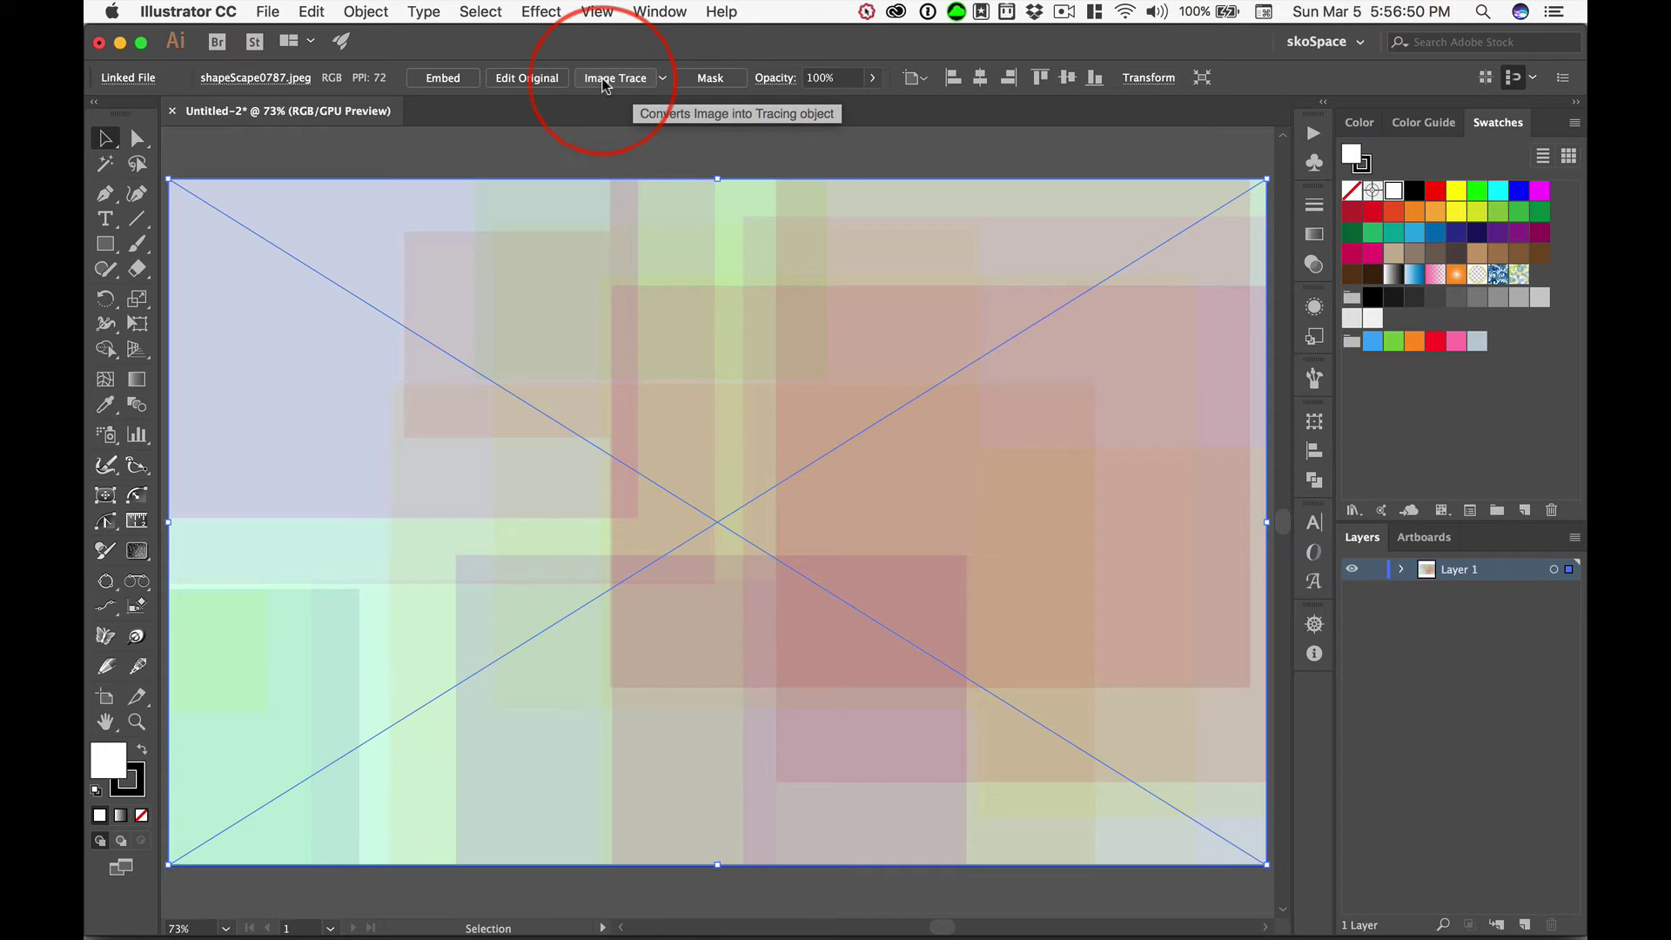
Step: Image Trace the placed picture with the High Fidelity Photo preset and expand the tracing into vector shapes
{"action": "left_click", "coordinate": [663, 78]}
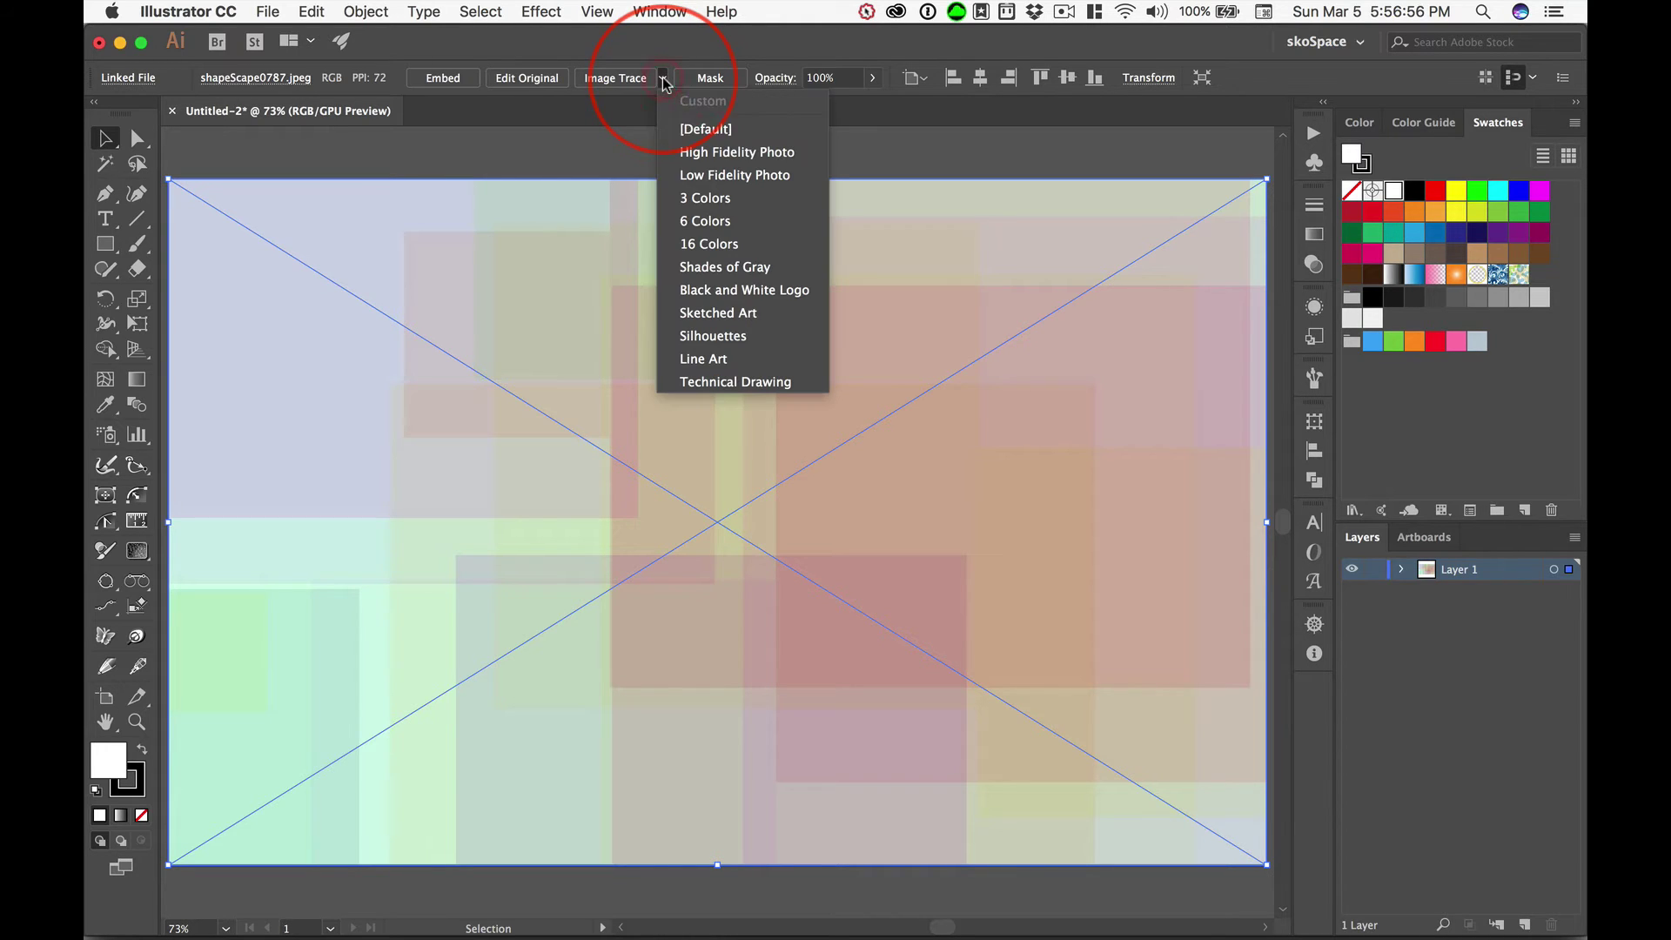
{"action": "left_click", "coordinate": [750, 153]}
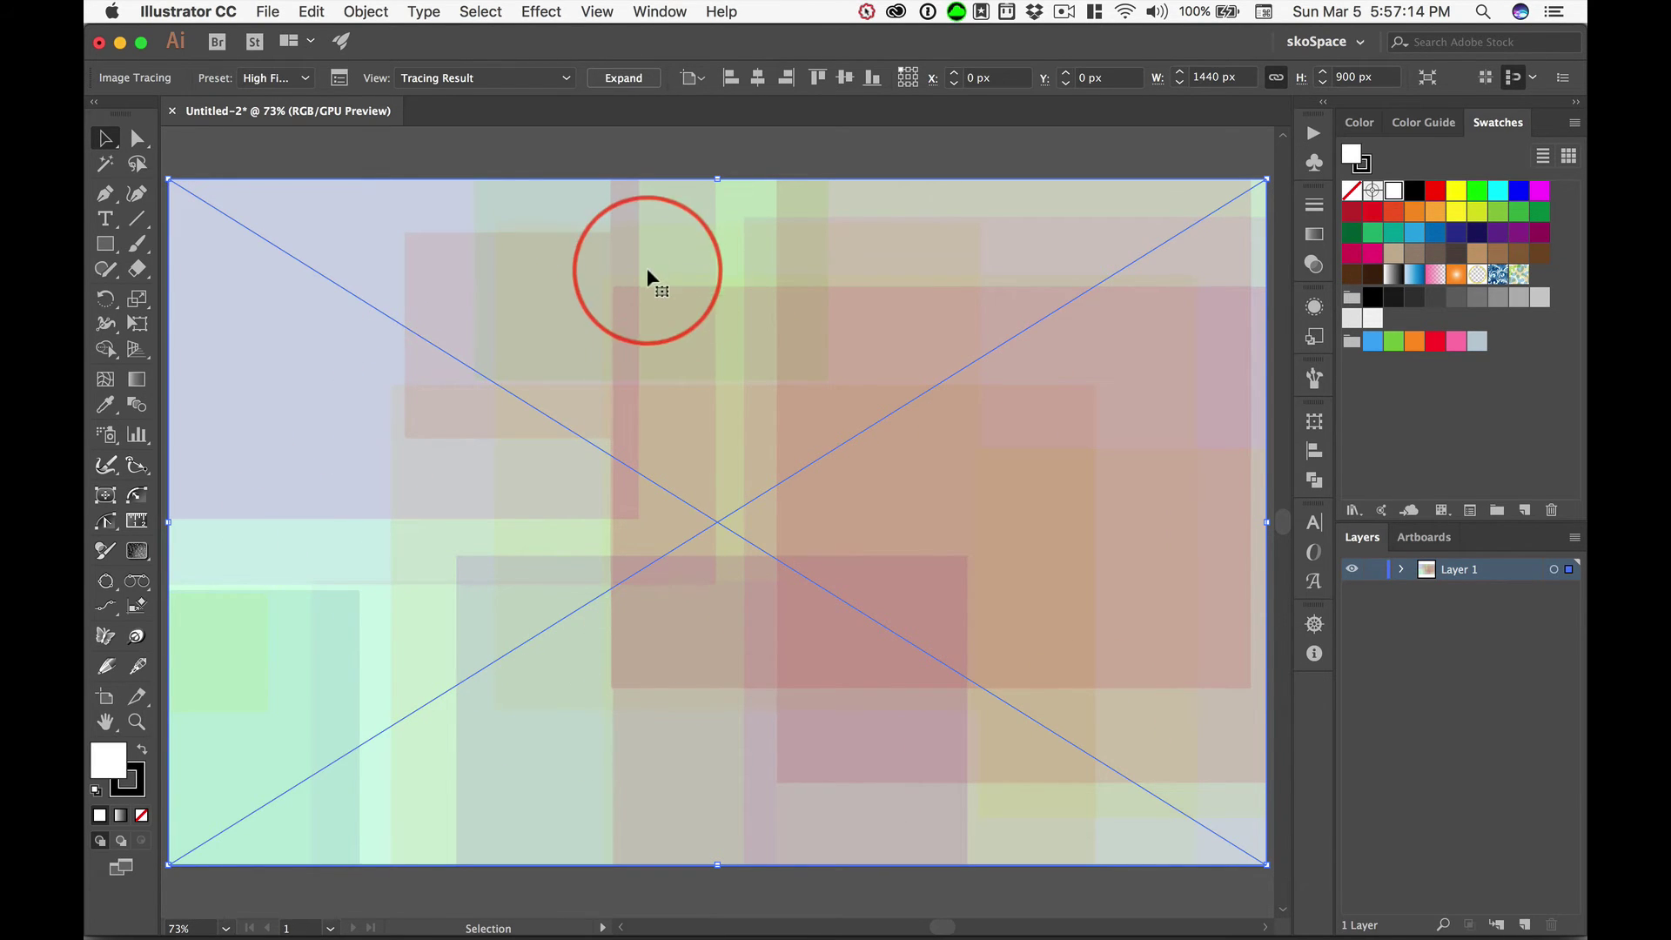
{"action": "left_click", "coordinate": [623, 78]}
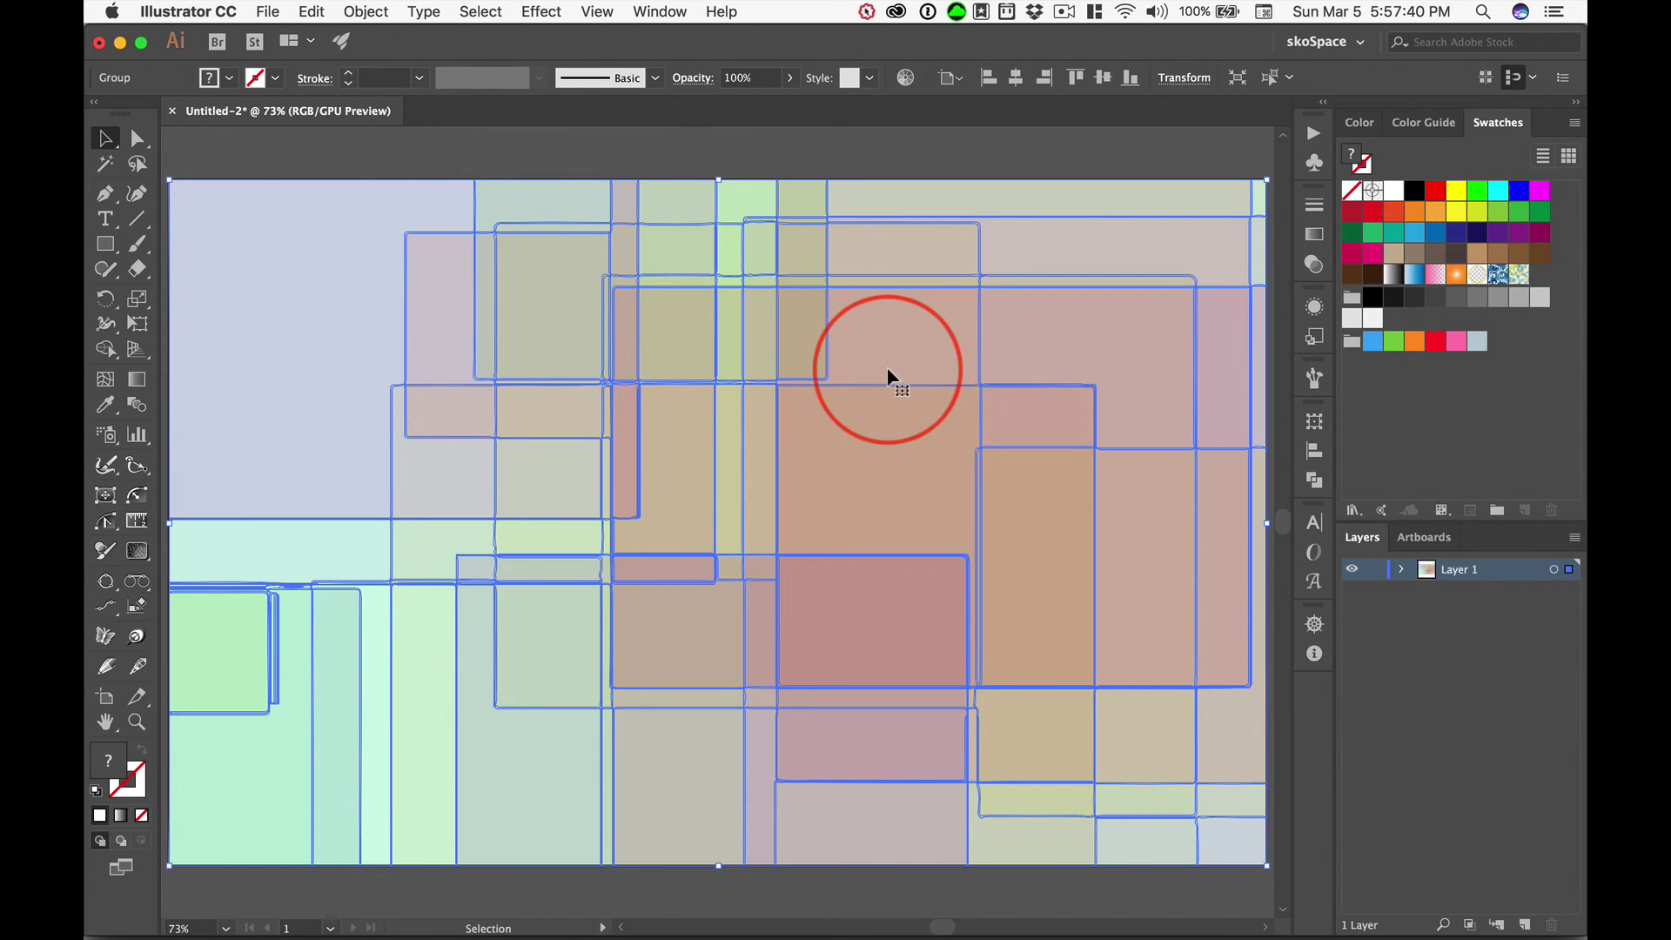
Step: Check the source image's file name in Finder and save the document as shapeScape0787.ai in the Ai+Ps folder with the default Illustrator options
{"action": "key", "text": "super+Tab"}
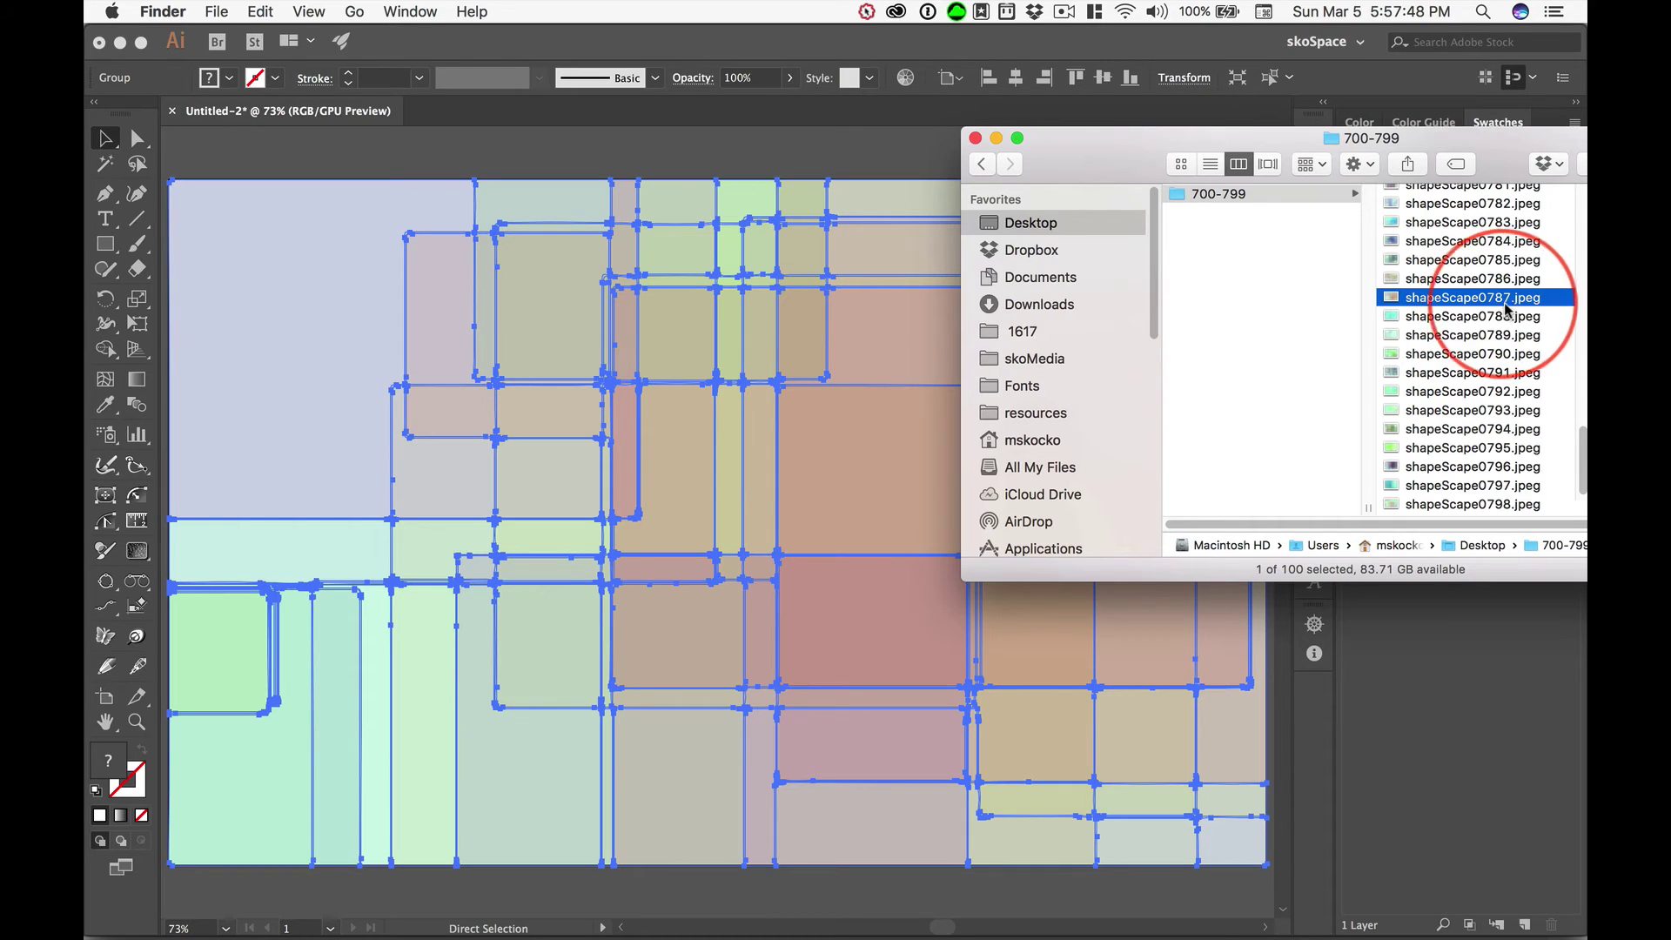
{"action": "left_click", "coordinate": [422, 138]}
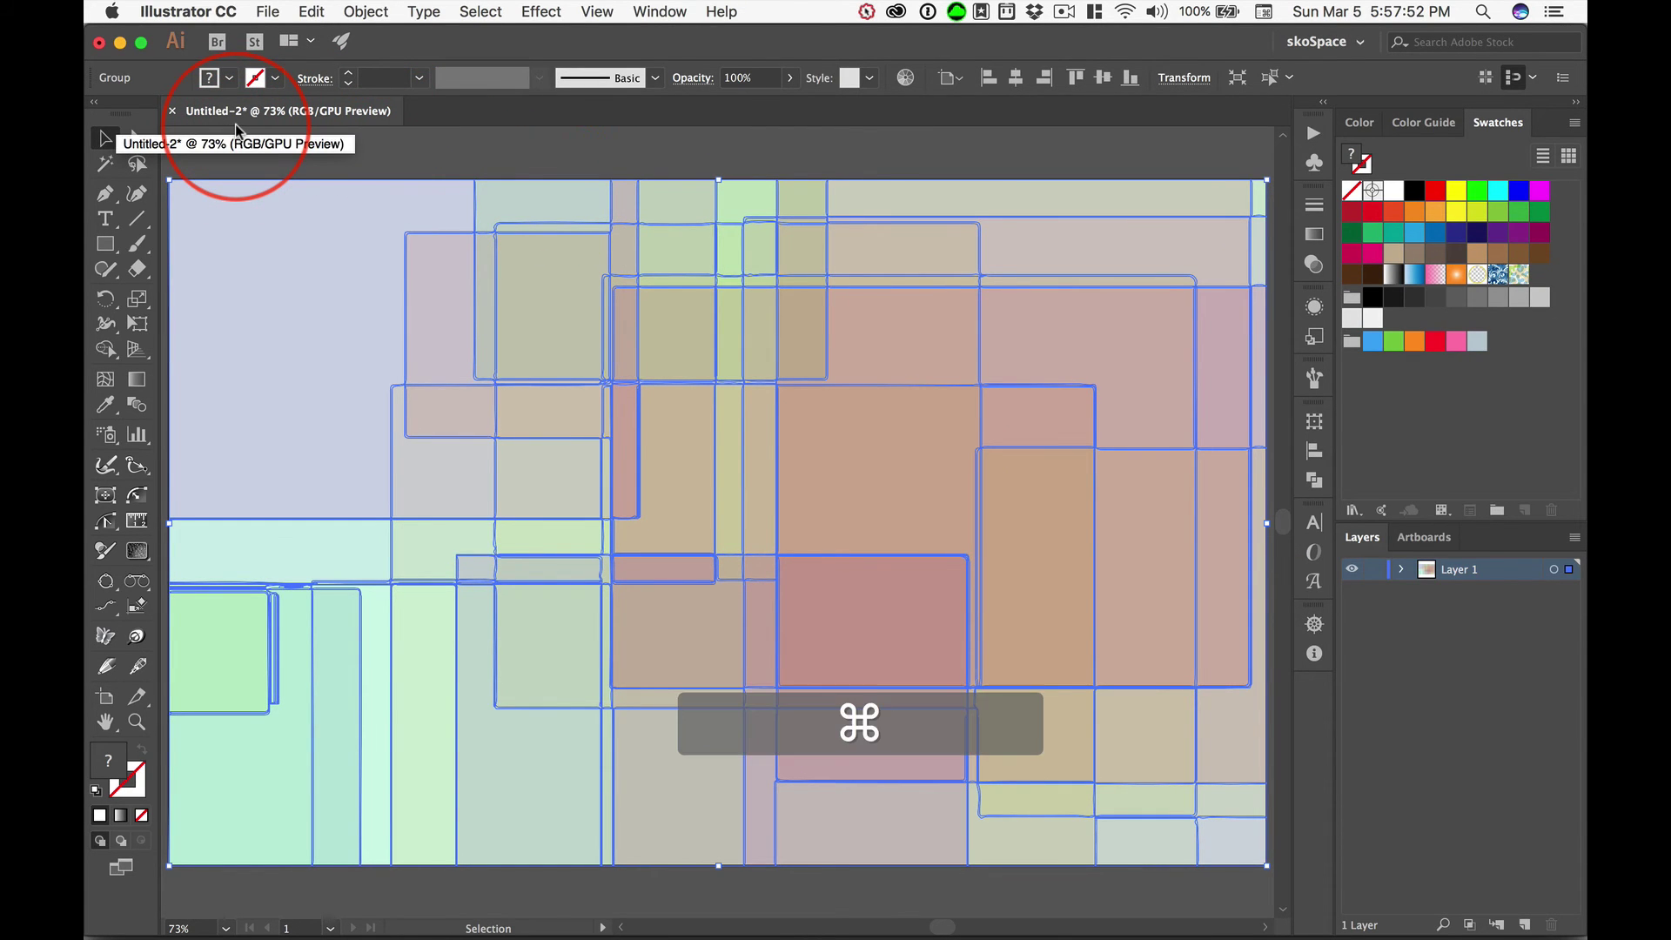
{"action": "key", "text": "super+s"}
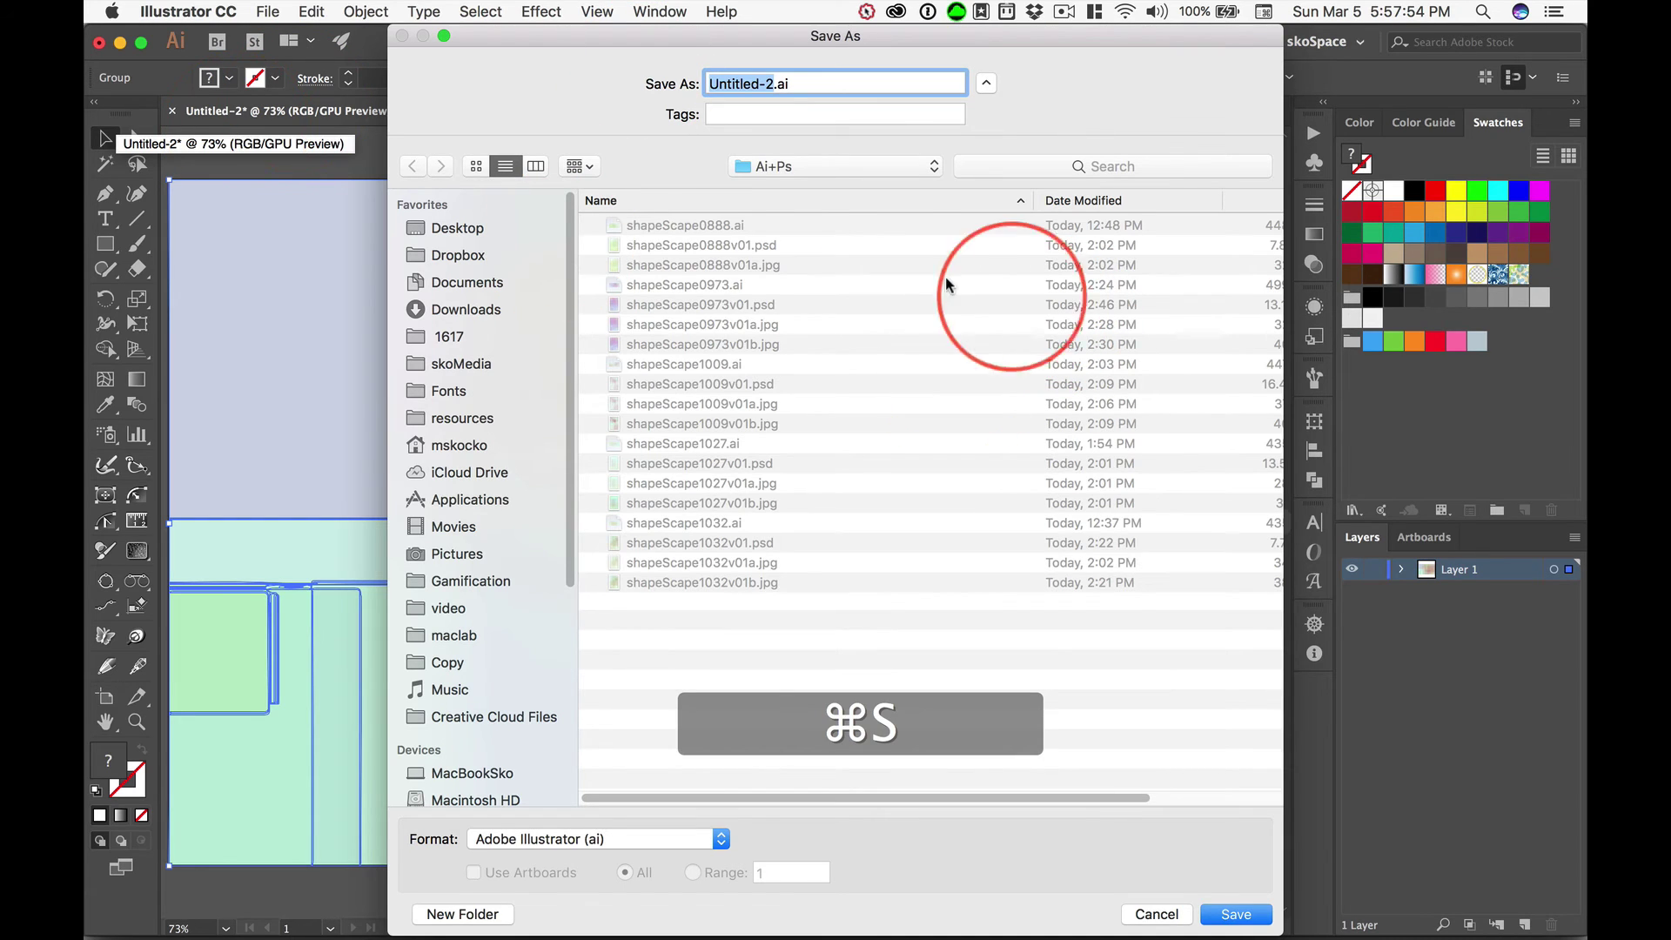
{"action": "left_click", "coordinate": [699, 225]}
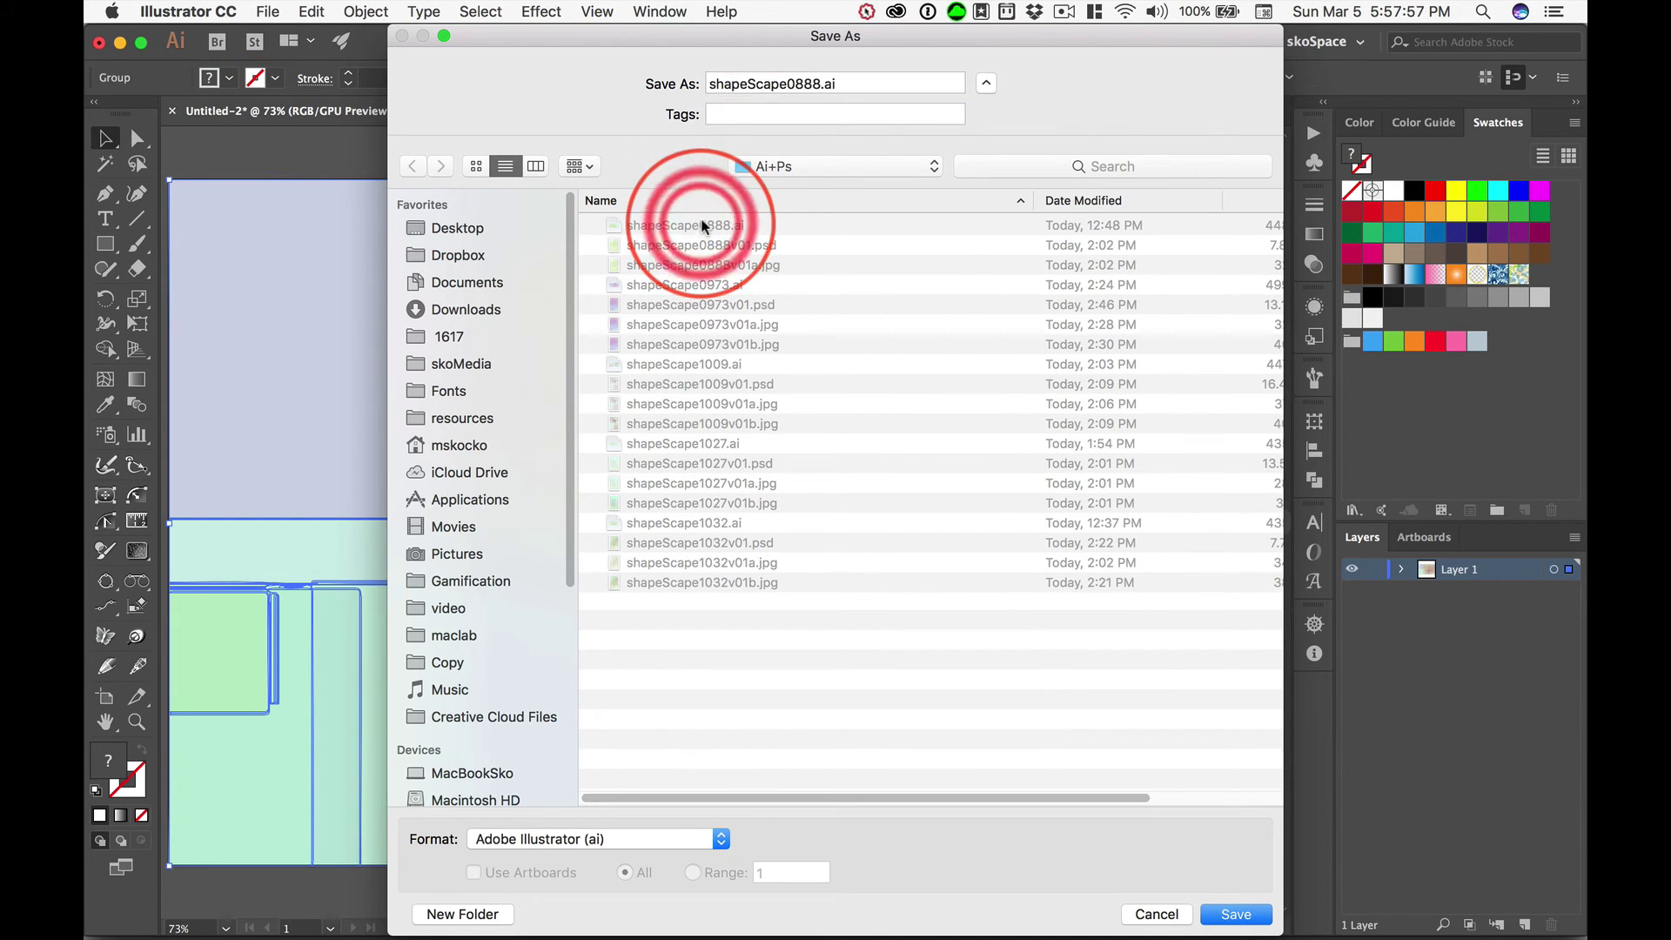
{"action": "left_click", "coordinate": [821, 83]}
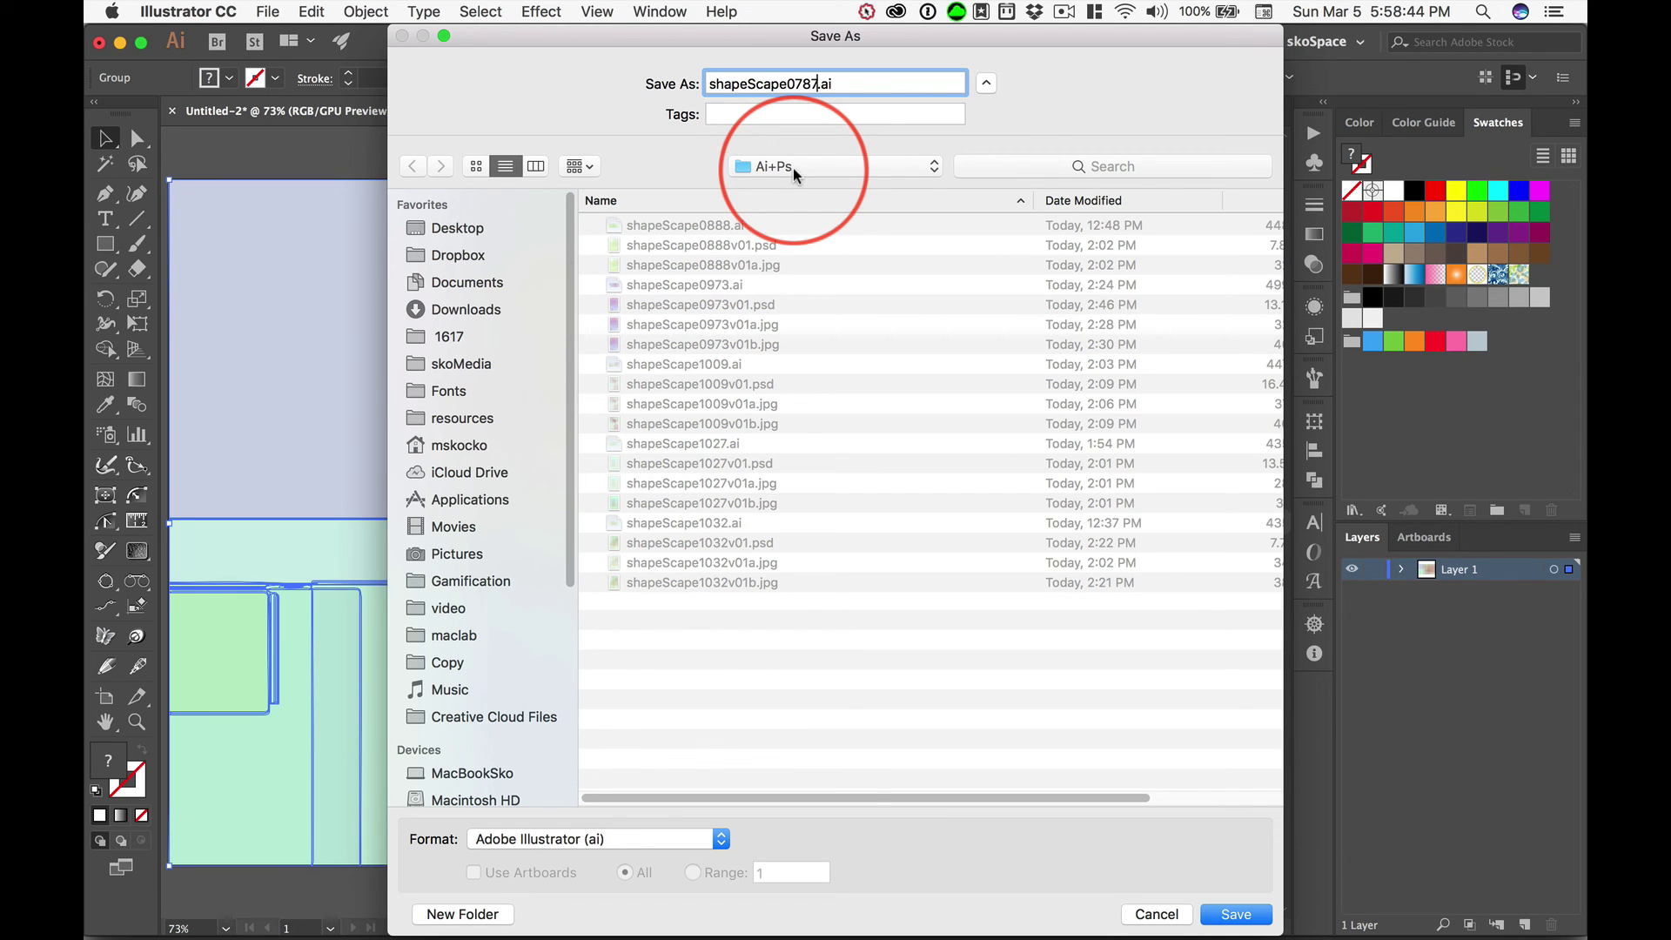
{"action": "left_click", "coordinate": [1264, 915]}
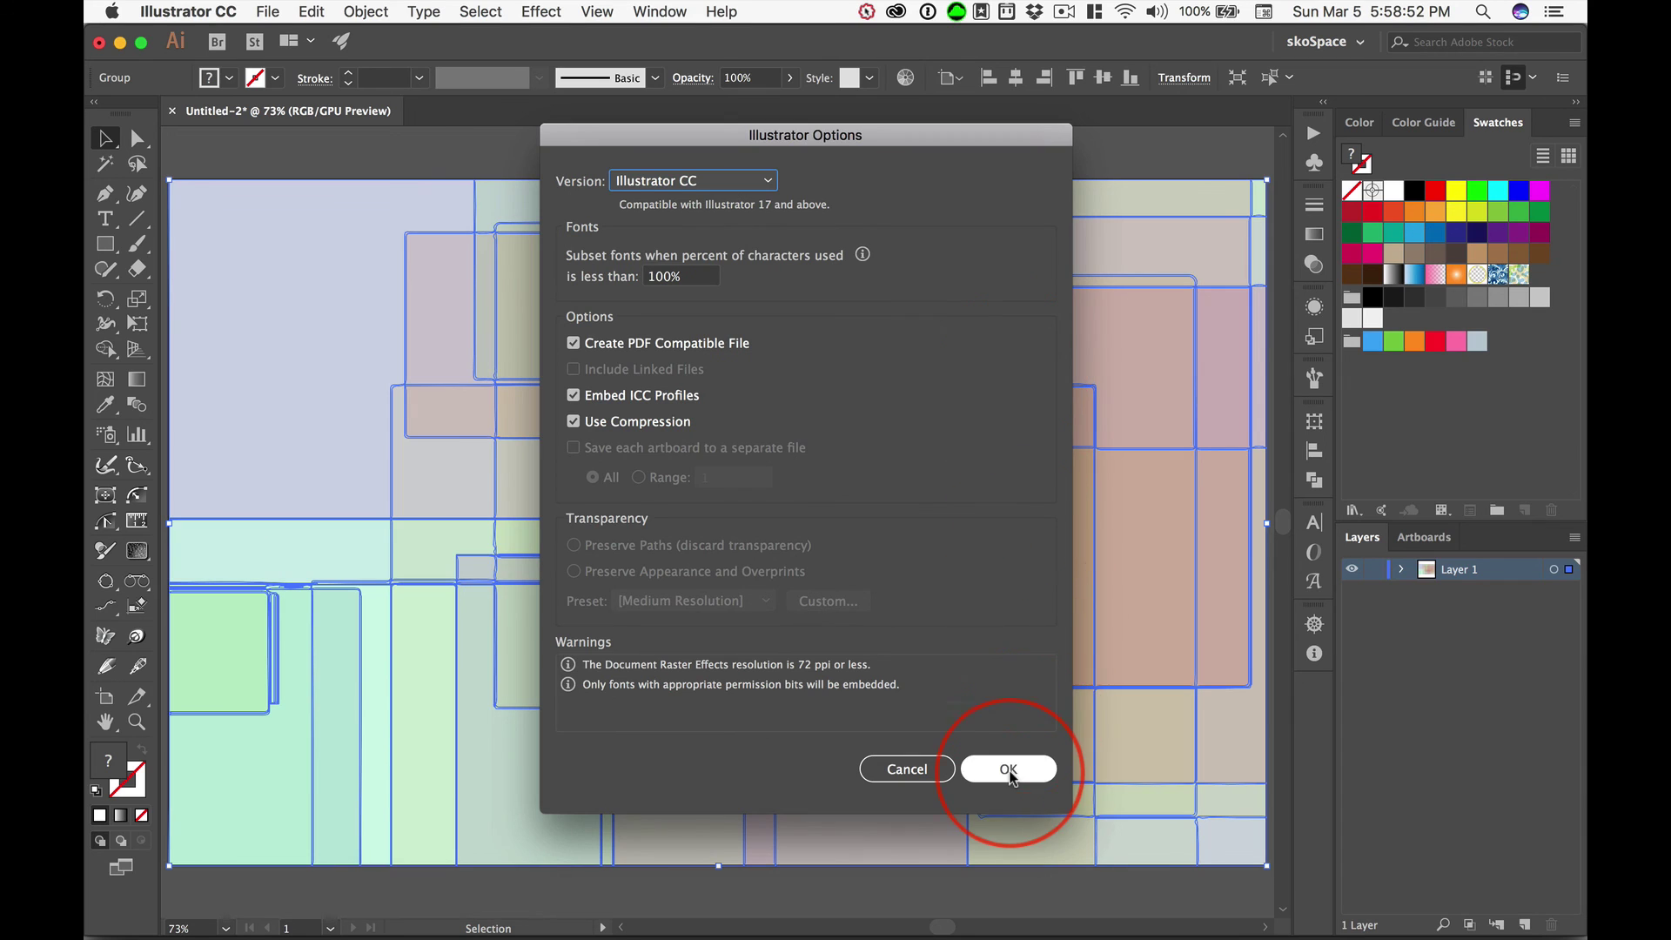
{"action": "left_click", "coordinate": [1008, 769]}
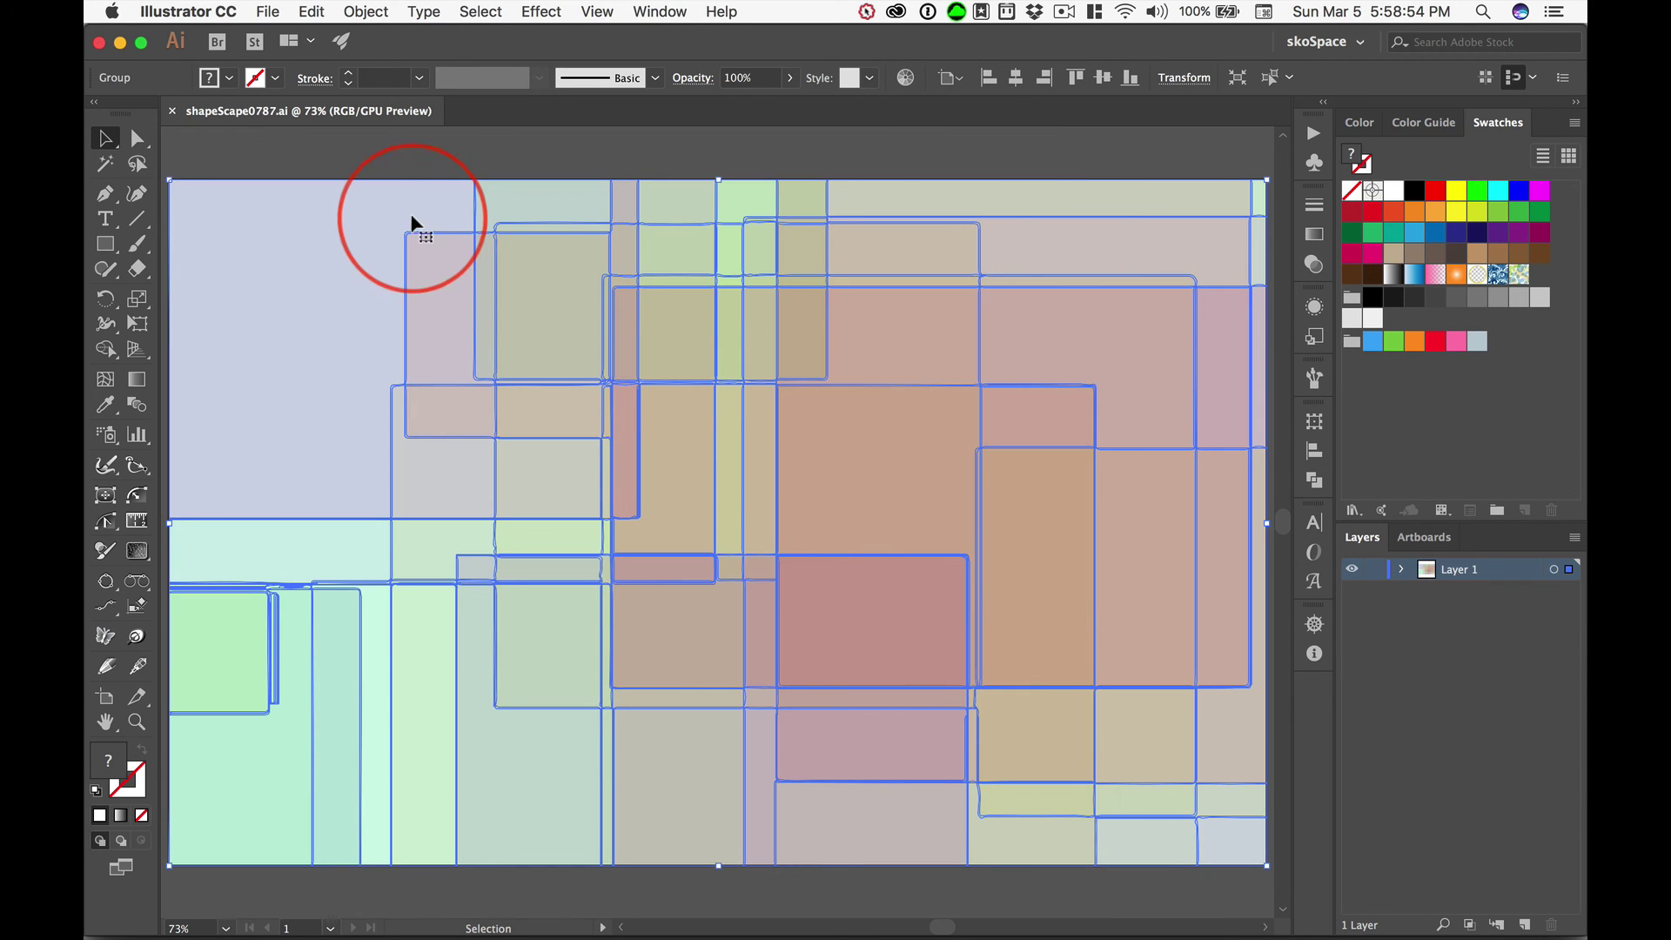